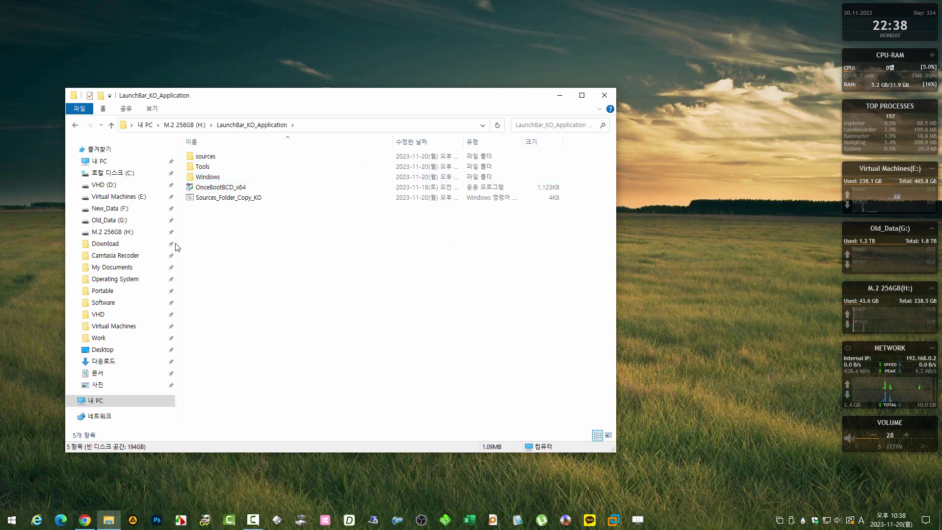
Copy the Win11_23H2_Korean_x64_ko_KR_WIM ISO file from the Download folder into the LaunchBar_KO_Application folder on drive H
click(117, 243)
click(274, 228)
right_click(275, 234)
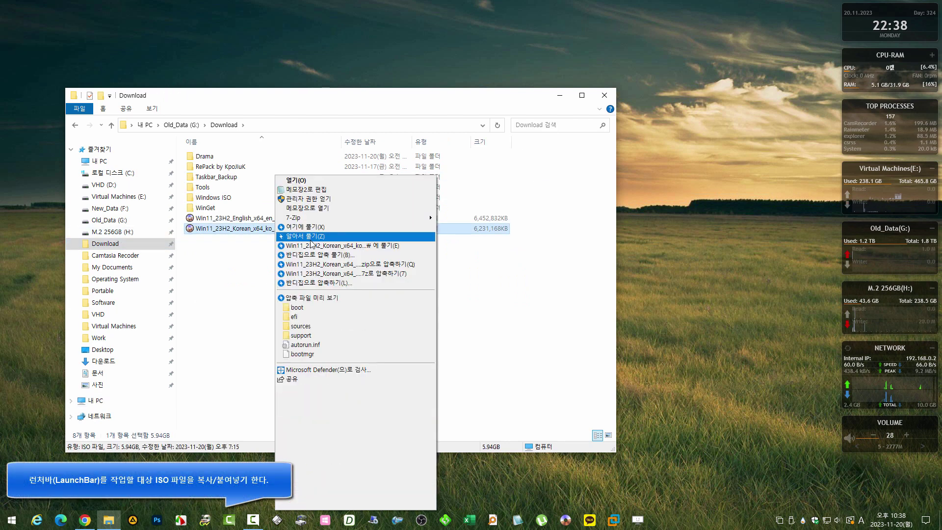
click(299, 444)
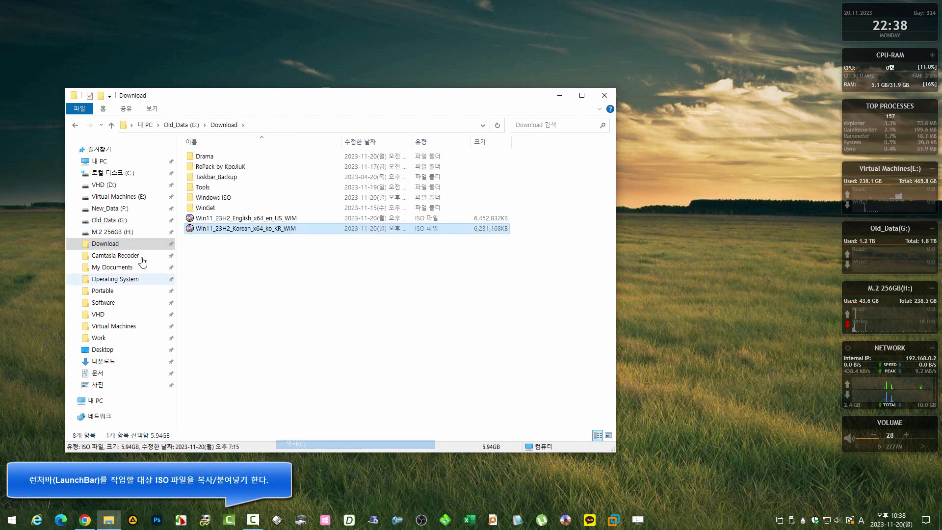
click(76, 124)
right_click(298, 229)
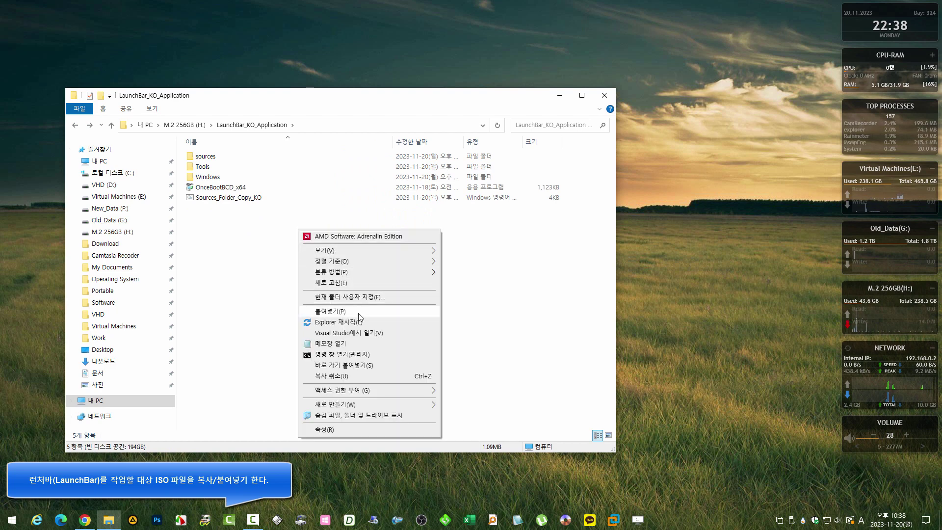
click(360, 311)
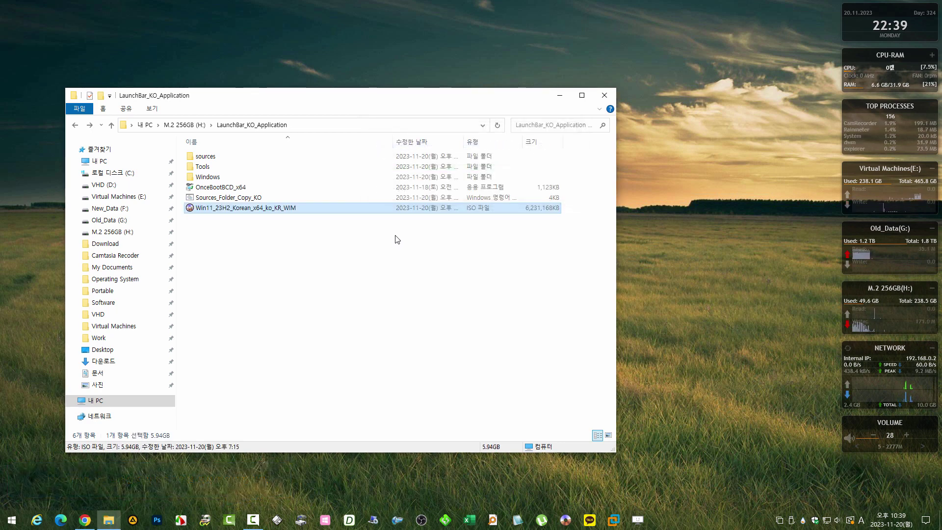
click(321, 231)
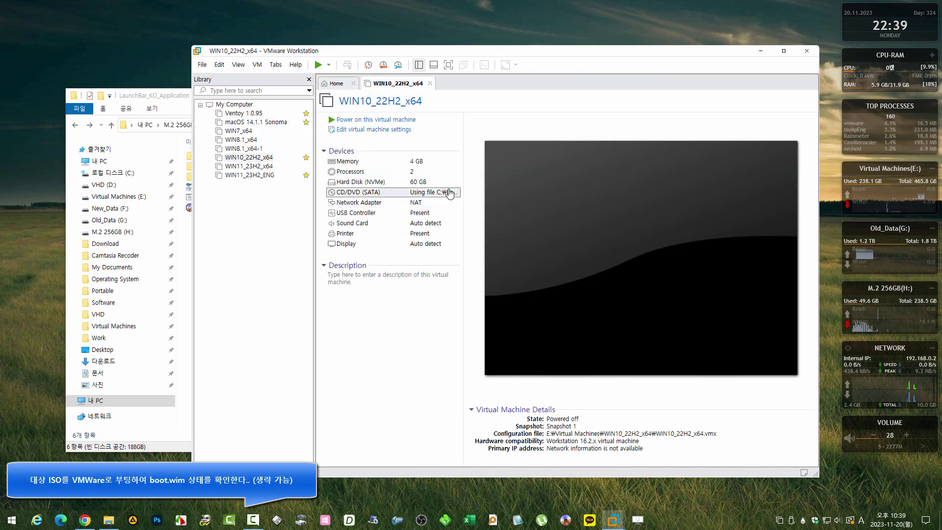
In VMware Workstation, set the WIN10_22H2_x64 machine's CD/DVD image to Win11_23H2_Korean_x64_ko_KR_WIM from H:\LaunchBar_KO_Application
double_click(426, 192)
click(654, 197)
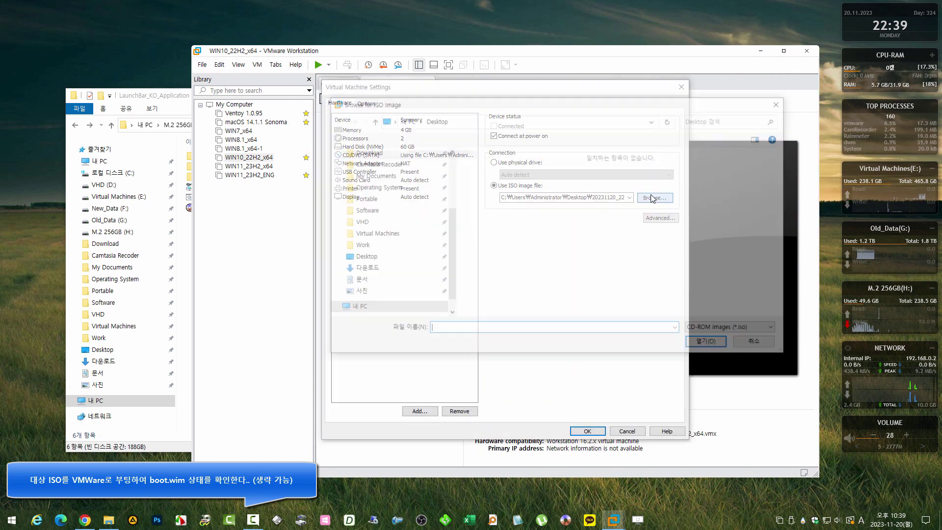
click(405, 119)
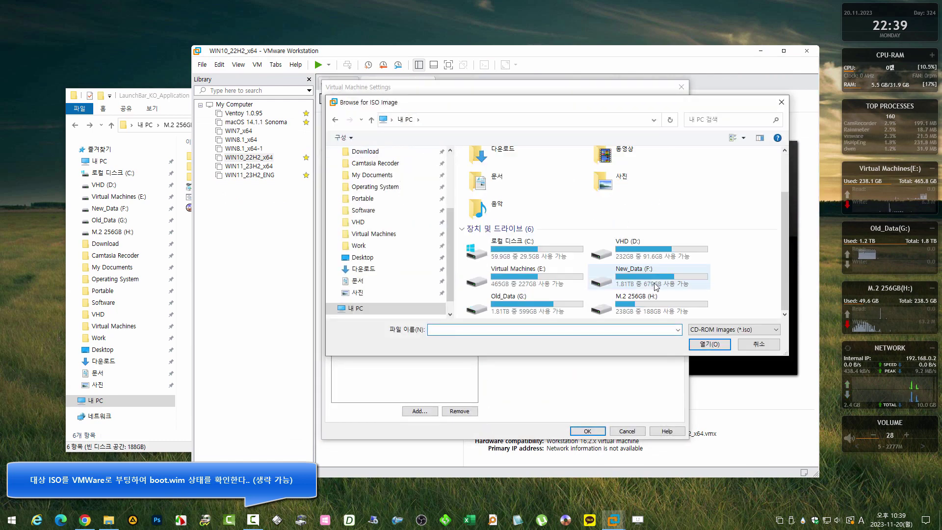
double_click(644, 306)
double_click(488, 183)
double_click(485, 193)
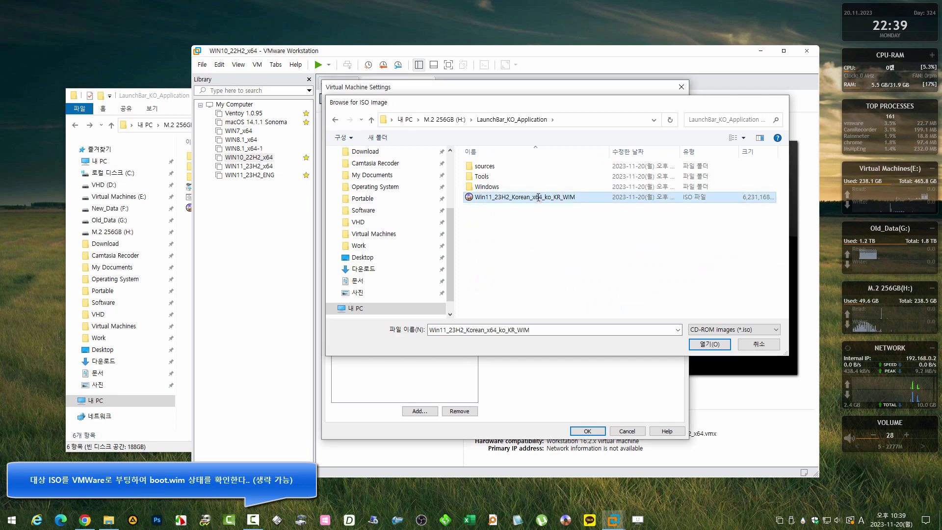
click(587, 430)
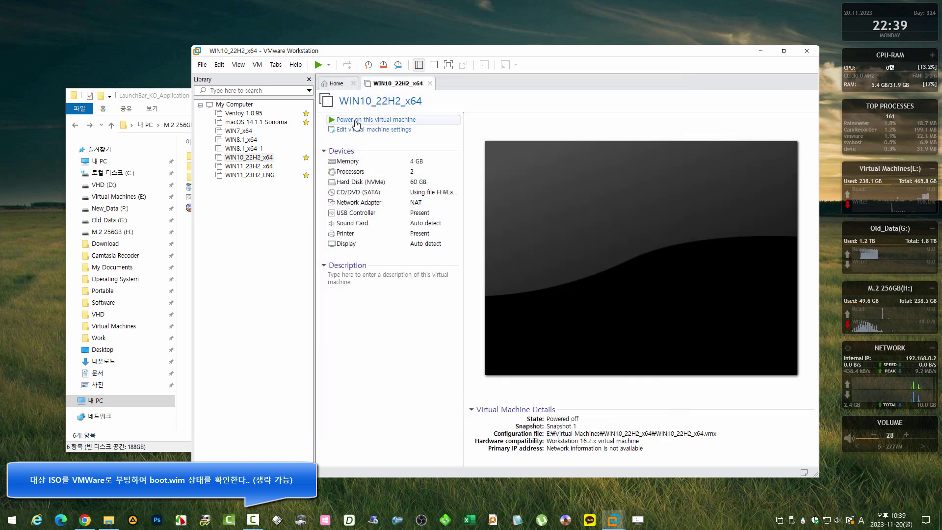
Power on the WIN10_22H2_x64 virtual machine and boot it from the CD/DVD image into Windows Setup
click(355, 120)
click(523, 271)
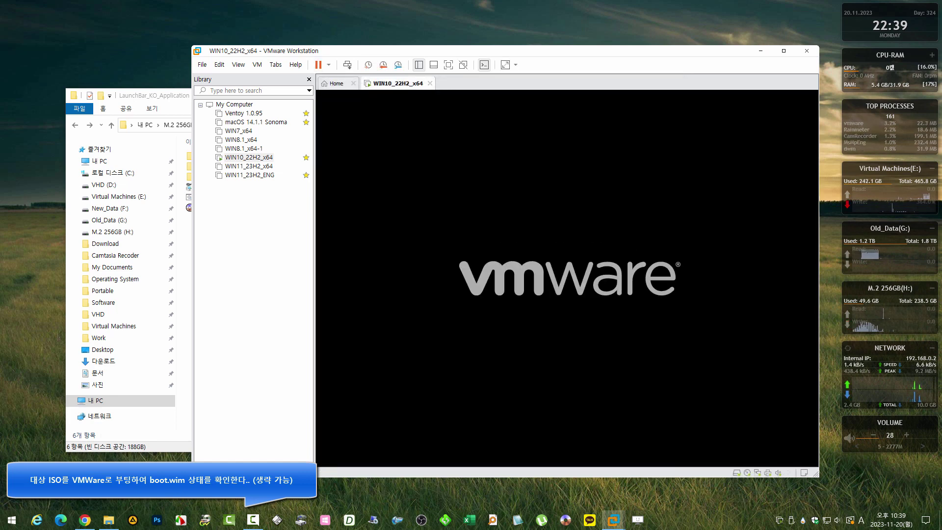
key(Escape)
key(Down)
key(Down)
key(Down)
key(Return)
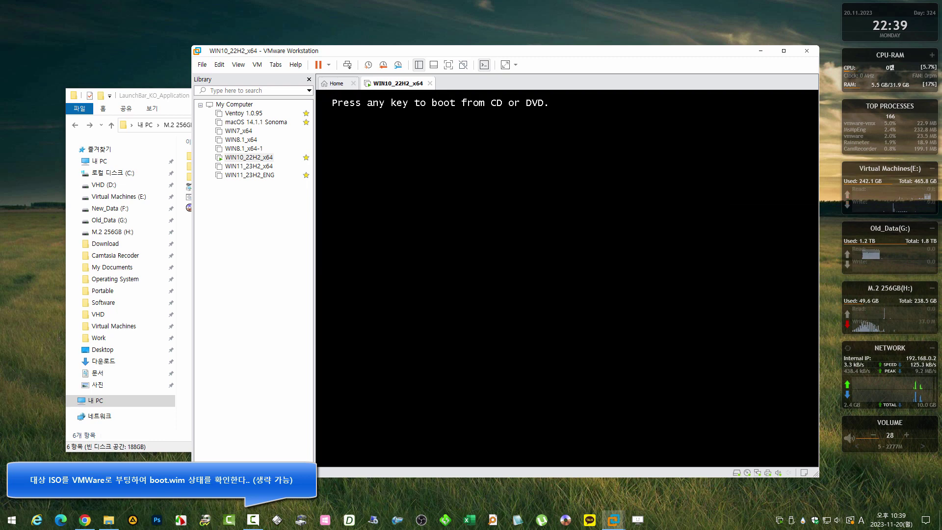
key(Return)
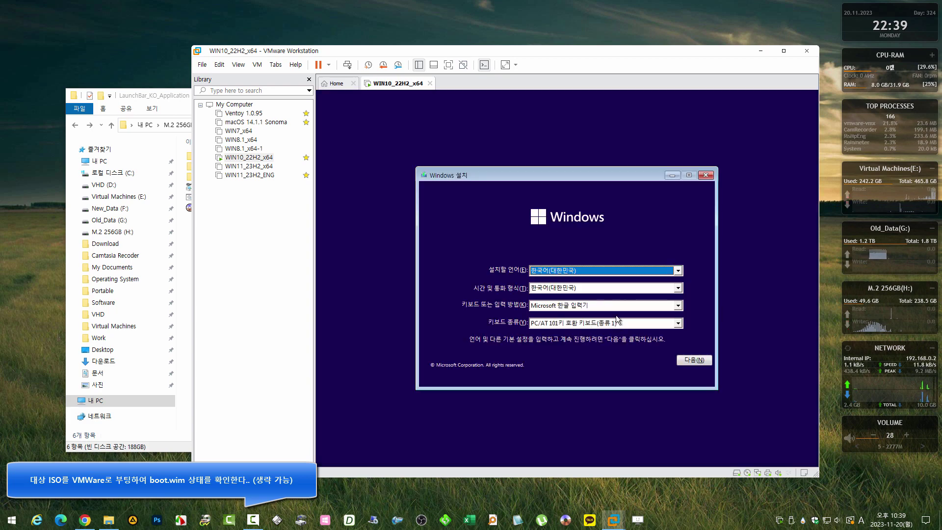
Power off the WIN10_22H2_x64 virtual machine
right_click(454, 90)
mouse_move(466, 103)
click(541, 159)
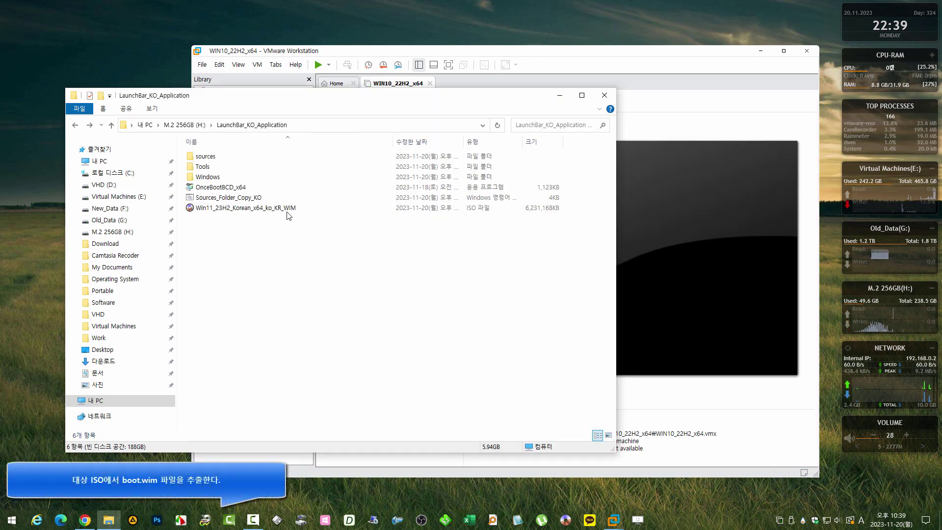
Extract boot.wim from the Korean ISO's sources folder into LaunchBar_KO_Application and close the archive
right_click(291, 210)
click(369, 319)
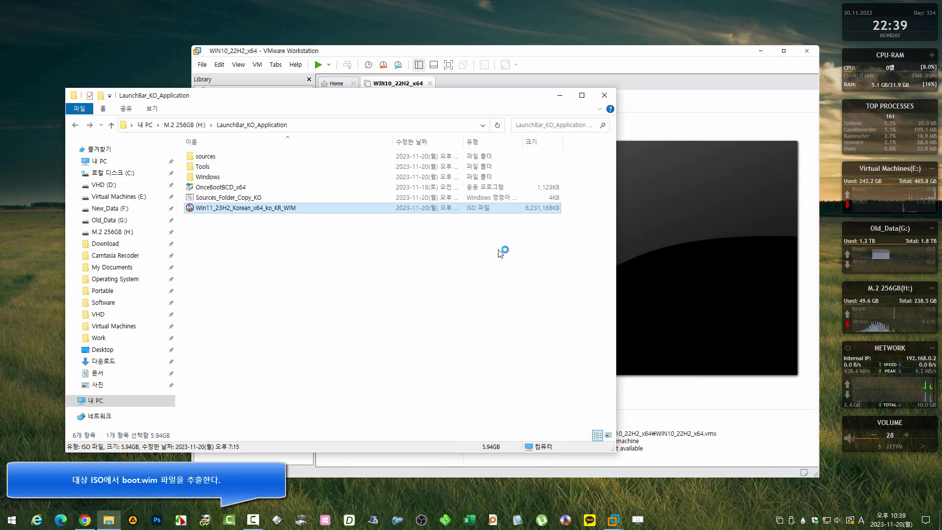
double_click(497, 163)
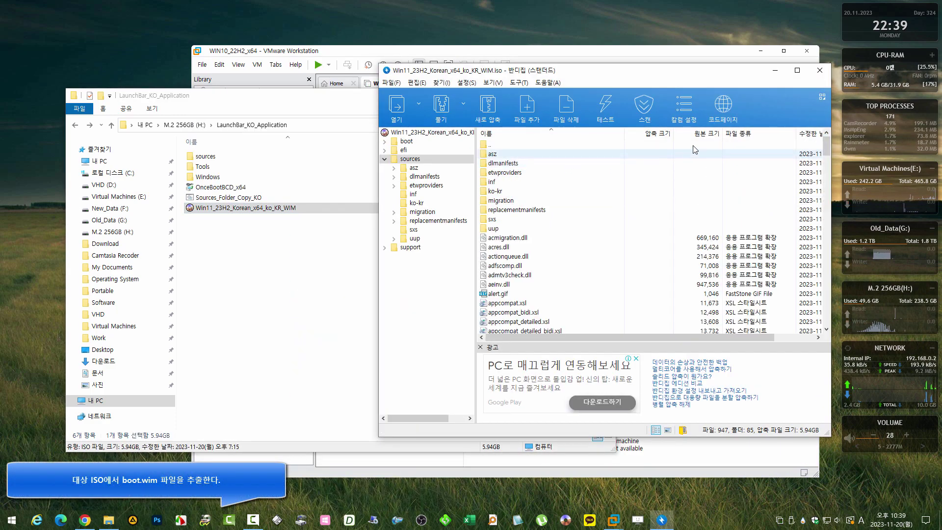
drag(578, 248, 299, 281)
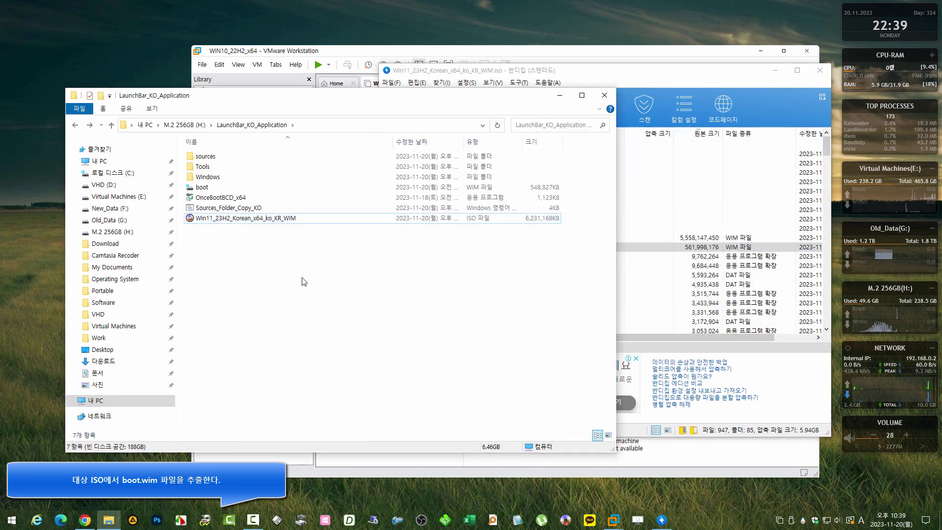
click(775, 102)
click(819, 70)
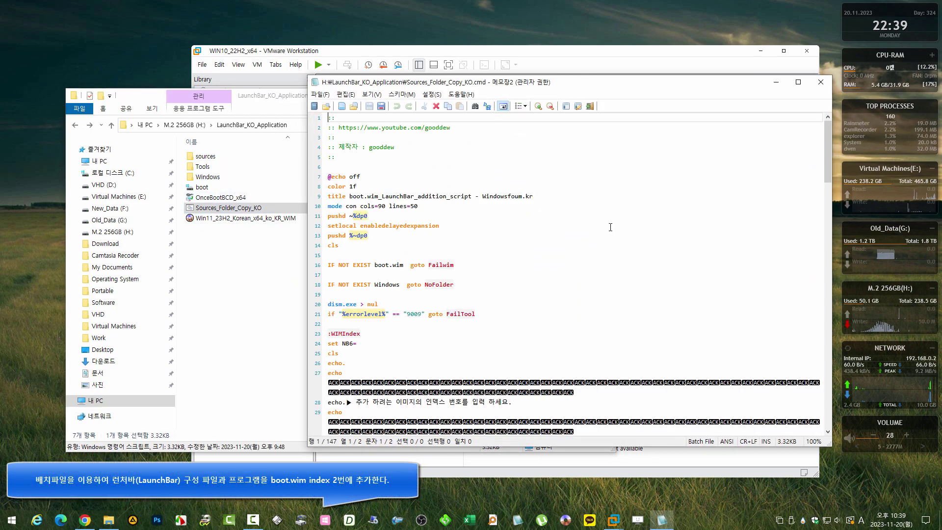
Review the Tools copy command in Sources_Folder_Copy_KO.cmd and the contents of the Tools folder
scroll(610, 227, down, 20)
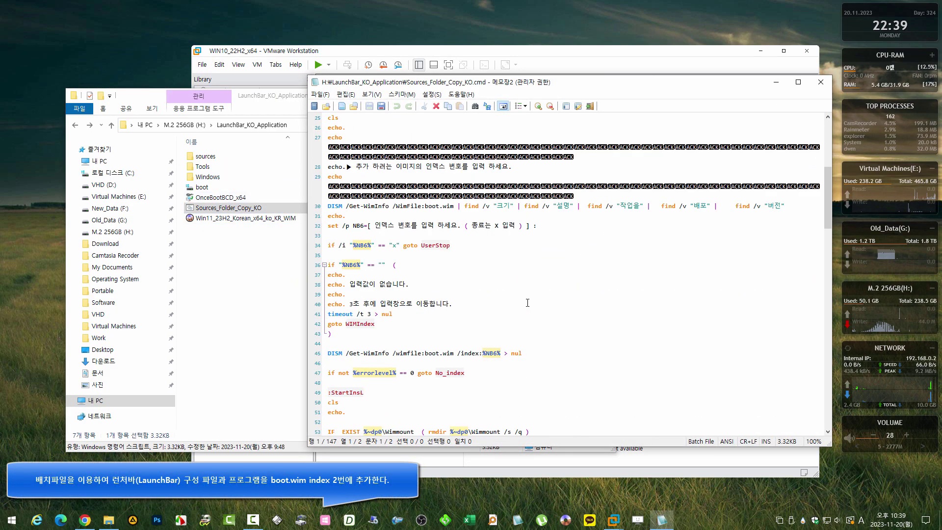
scroll(476, 315, up, 4)
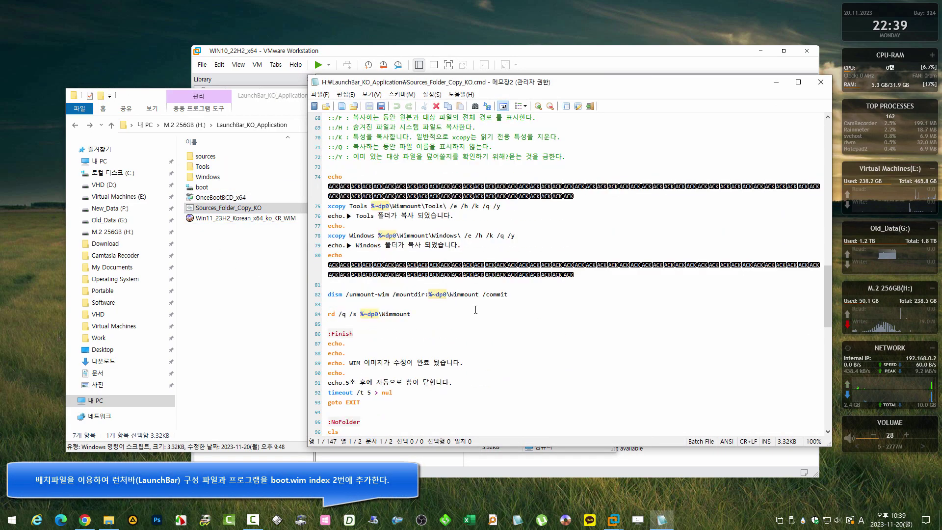
click(409, 266)
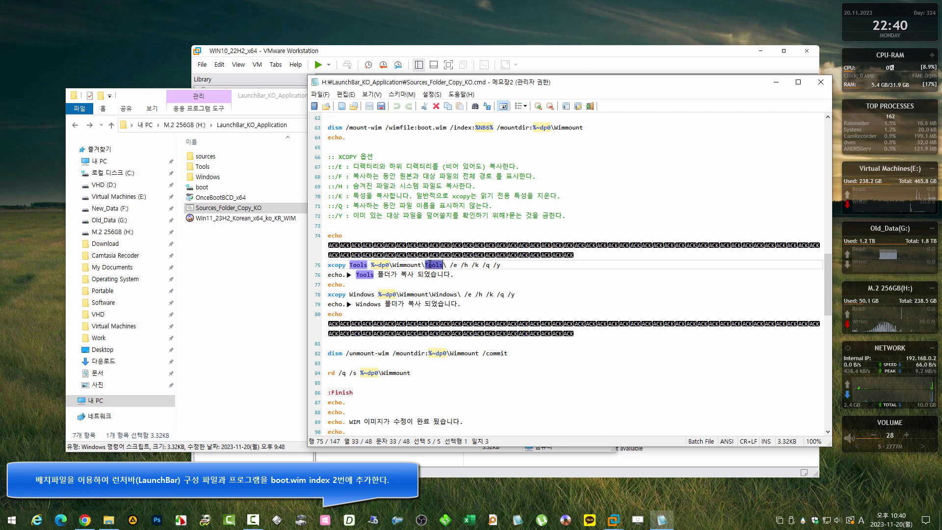
double_click(211, 167)
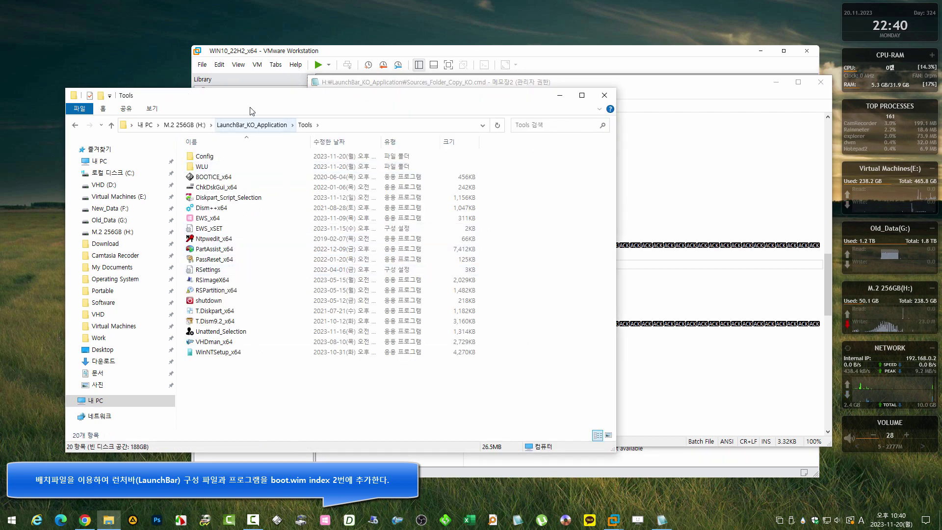
click(252, 125)
Check the Windows copy command in Sources_Folder_Copy_KO.cmd against the files in the Windows\System32 subfolder of LaunchBar_KO_Application
click(520, 225)
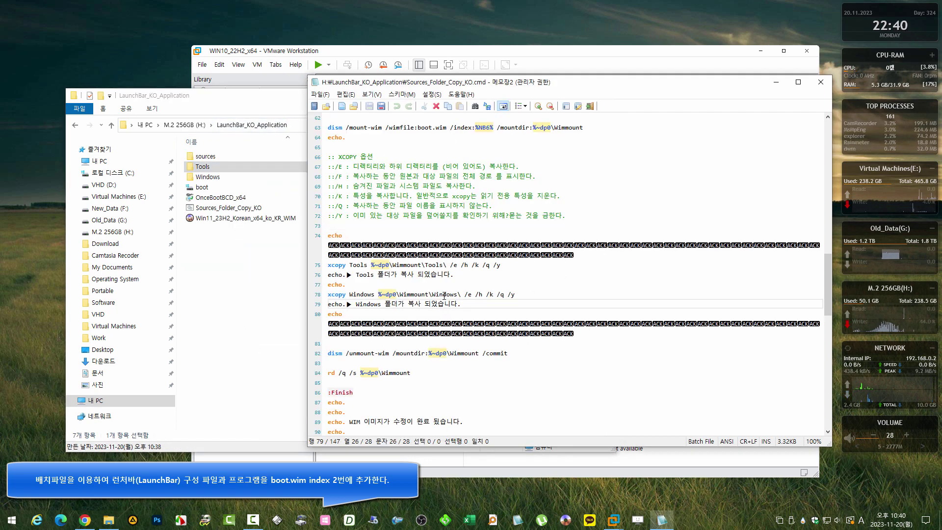
double_click(444, 295)
double_click(240, 177)
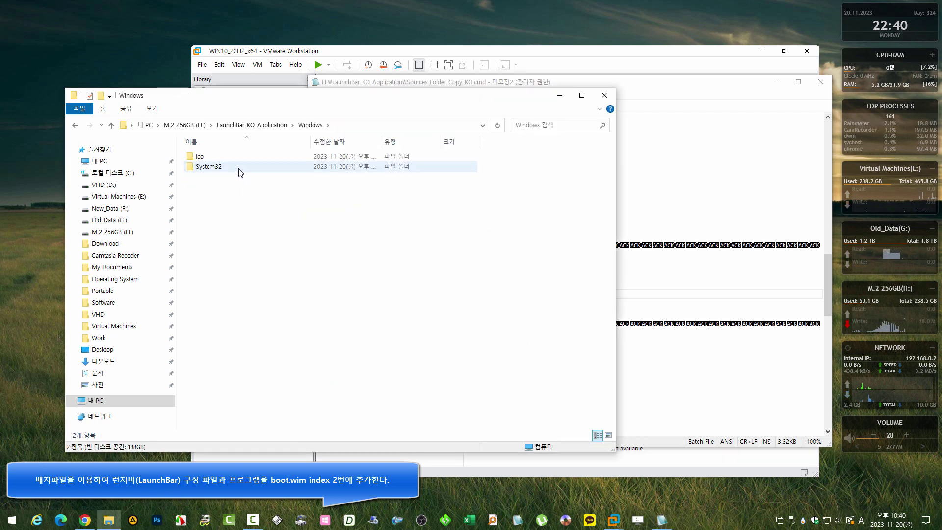
double_click(240, 167)
click(661, 239)
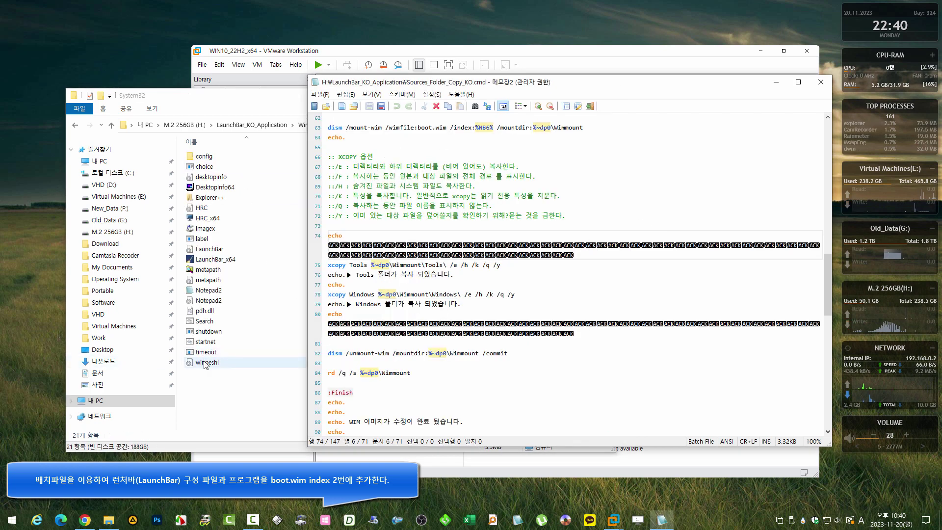
Examine the LaunchApps entries in winpeshl.ini and the registry commands in startnet.cmd
drag(207, 362, 527, 336)
double_click(446, 127)
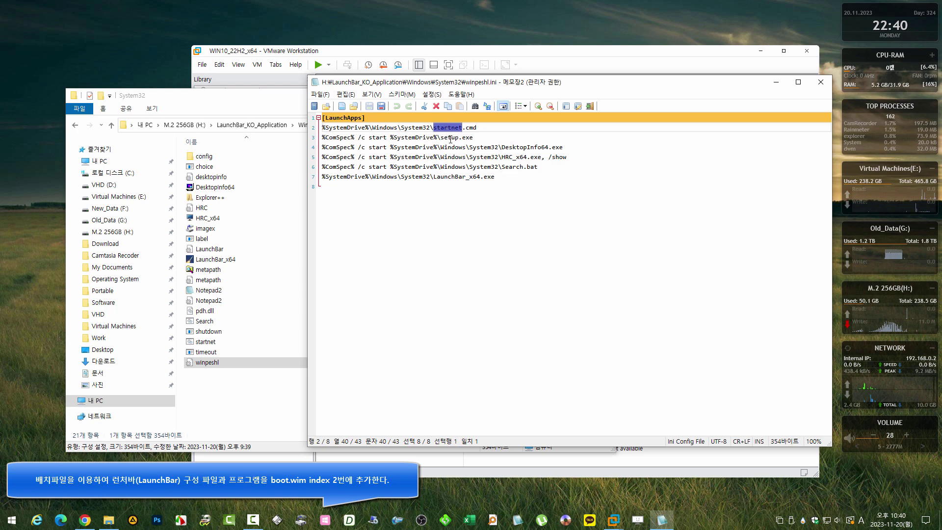
double_click(450, 137)
double_click(512, 157)
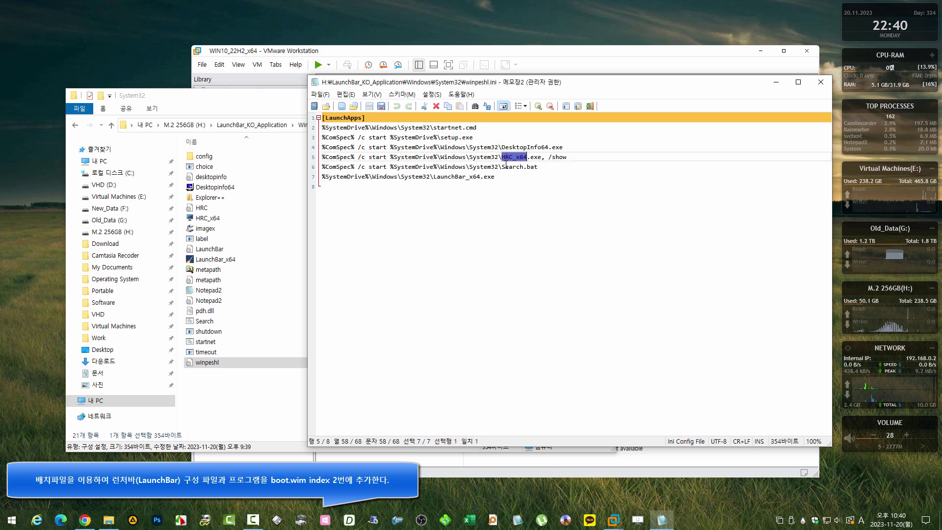
double_click(507, 167)
double_click(452, 177)
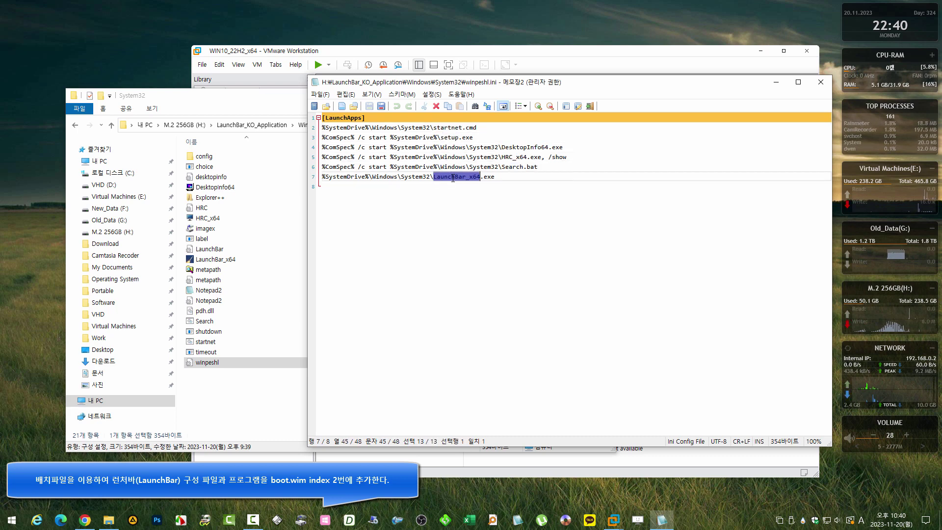
drag(201, 343, 543, 302)
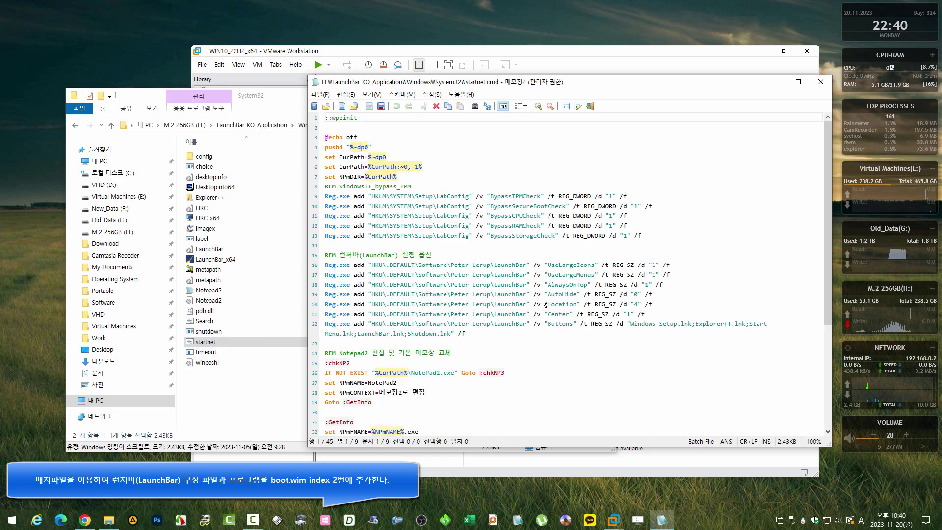
scroll(545, 290, down, 5)
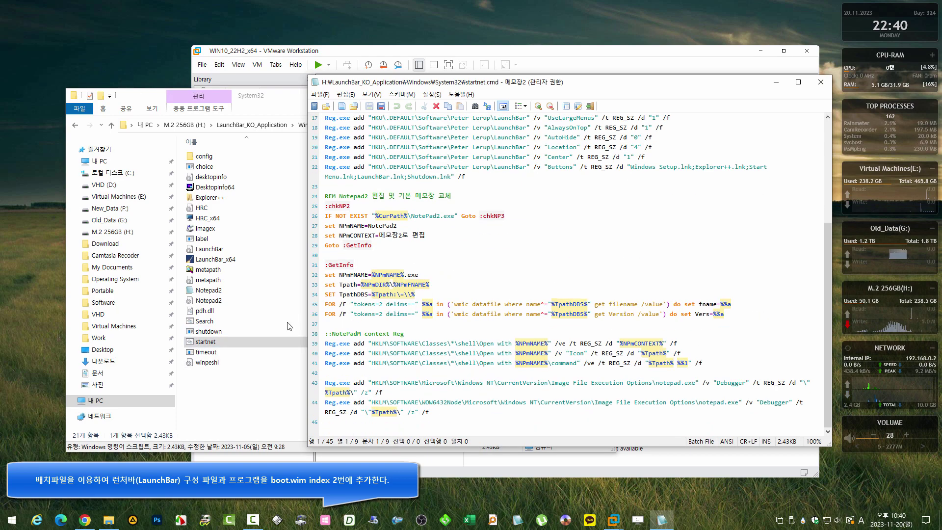
Examine the AutoInstall batch paths in Search.bat and the program entries in LaunchBar.ini, closing the text editor when done
drag(287, 322, 524, 295)
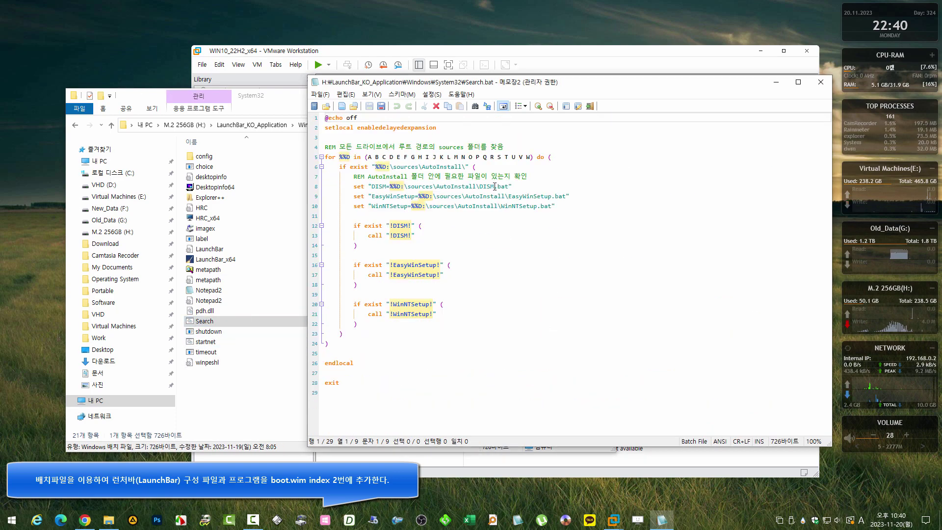
click(489, 186)
drag(395, 166, 458, 168)
click(490, 186)
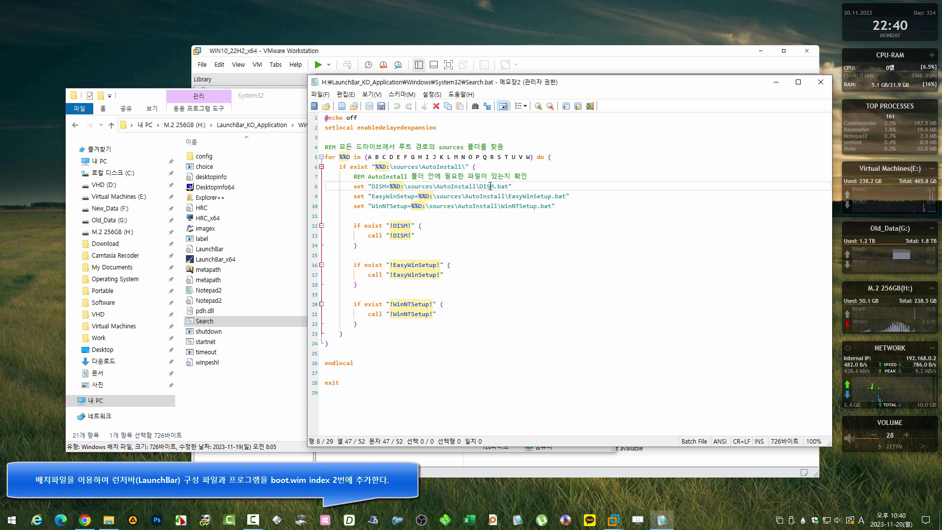
double_click(530, 196)
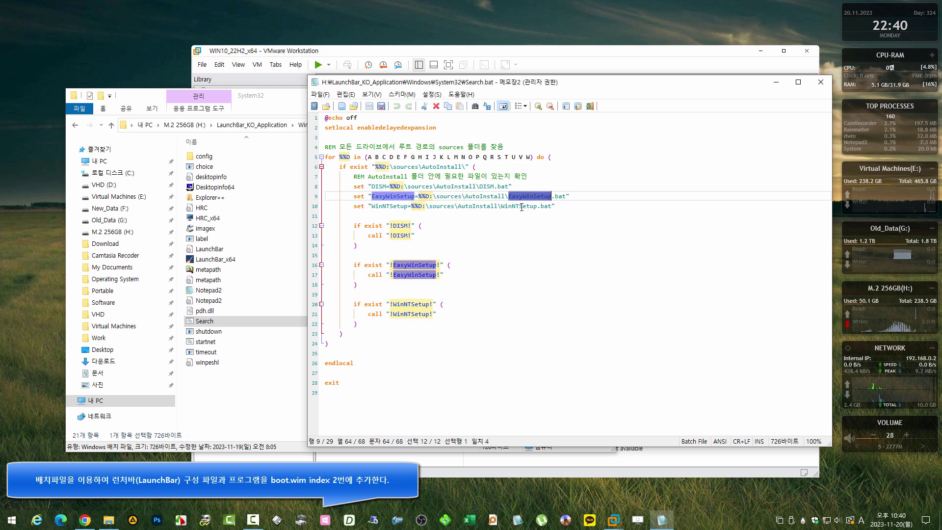
click(521, 206)
double_click(522, 206)
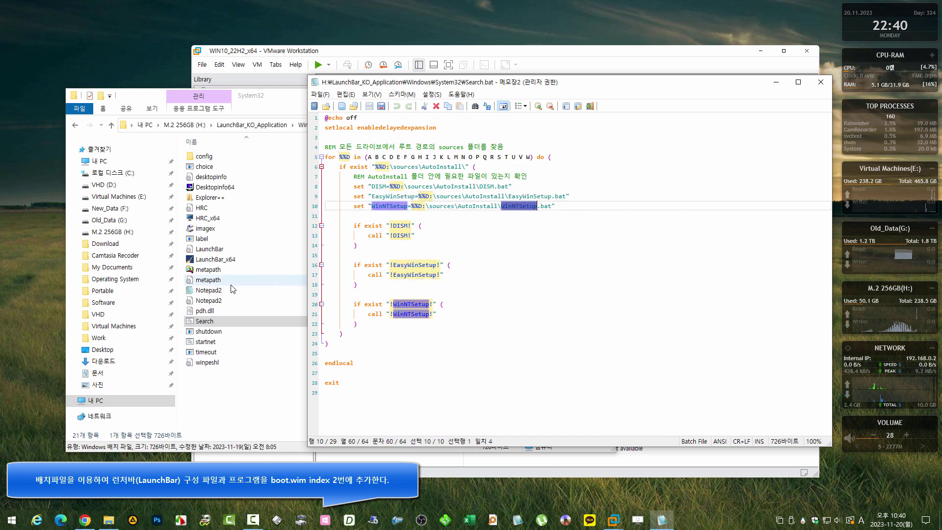
drag(210, 249, 561, 241)
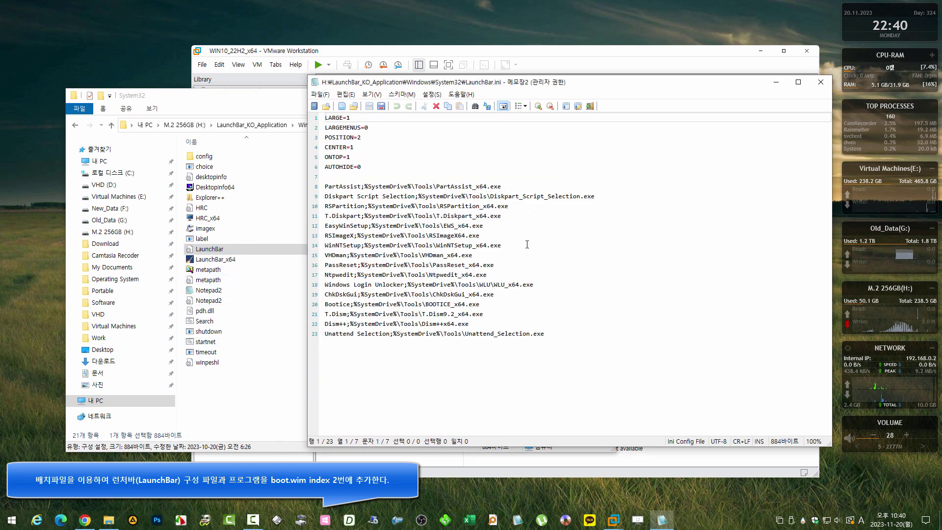
click(820, 82)
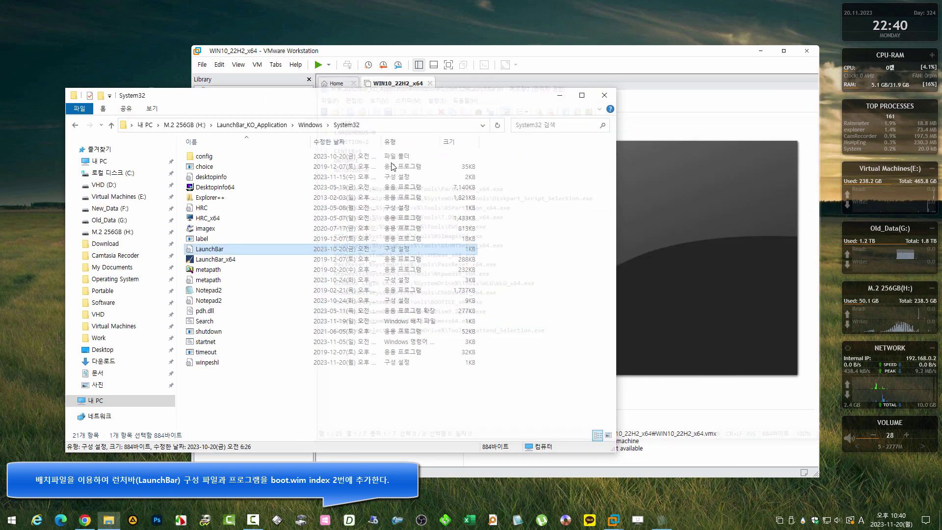
Return to the LaunchBar_KO_Application folder and run the Sources_Folder_Copy_KO script
key(alt+Up)
key(alt+Up)
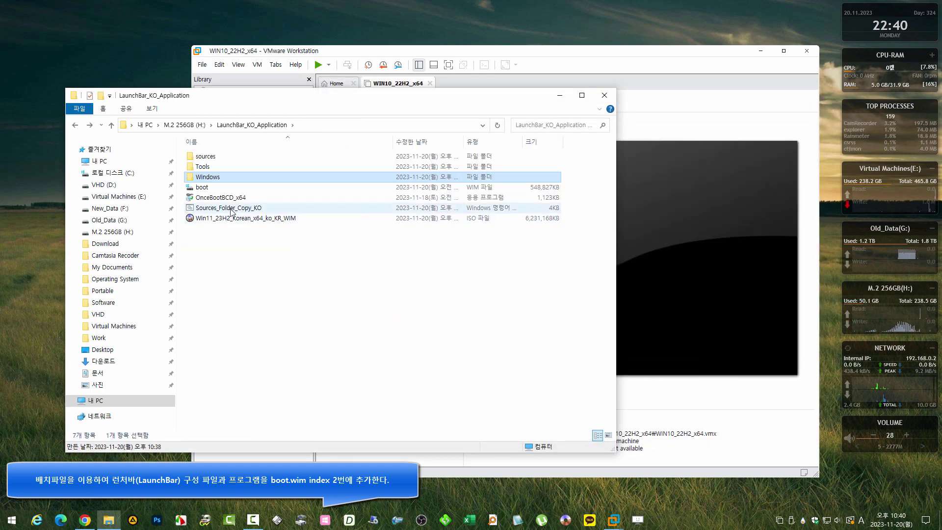
click(255, 208)
double_click(277, 211)
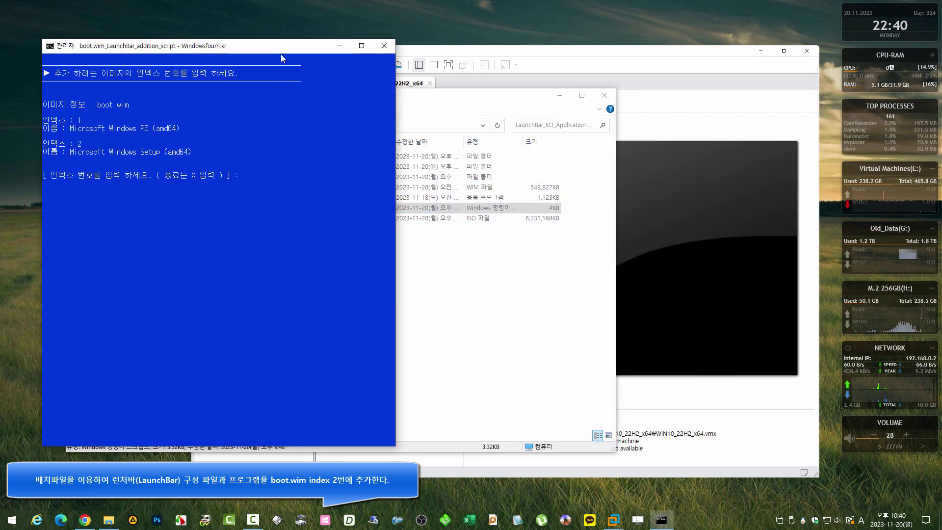
Check the listed images against the boot.wim file and add the LaunchBar files to index 2, Microsoft Windows Setup
drag(280, 54, 565, 68)
drag(382, 121, 411, 125)
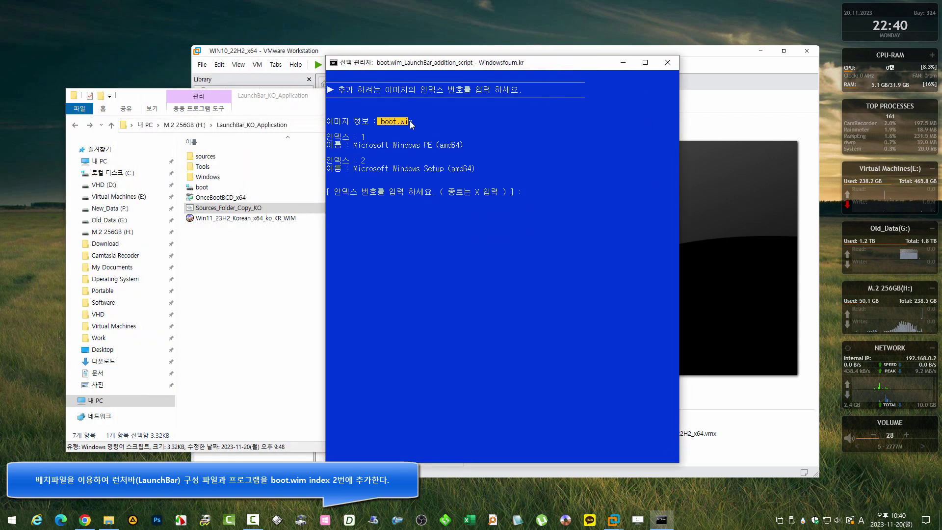
click(202, 187)
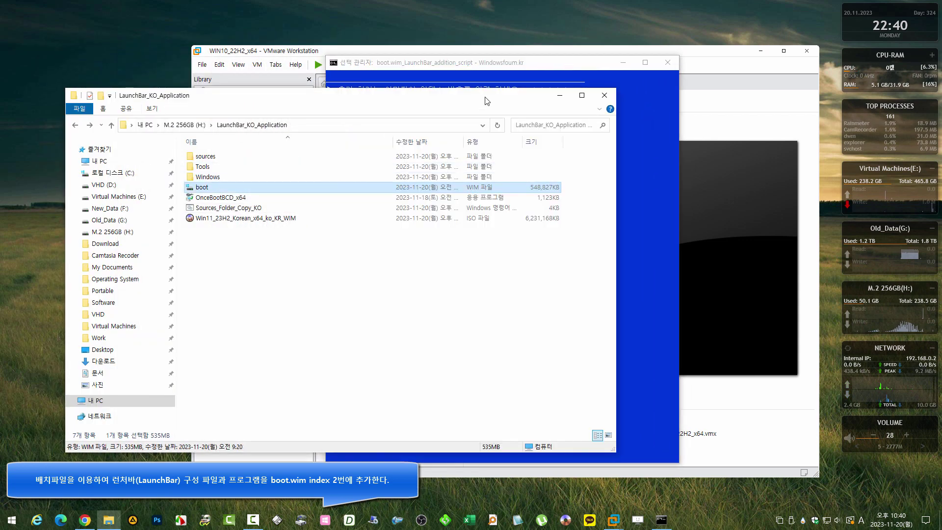
click(492, 69)
drag(353, 169, 474, 170)
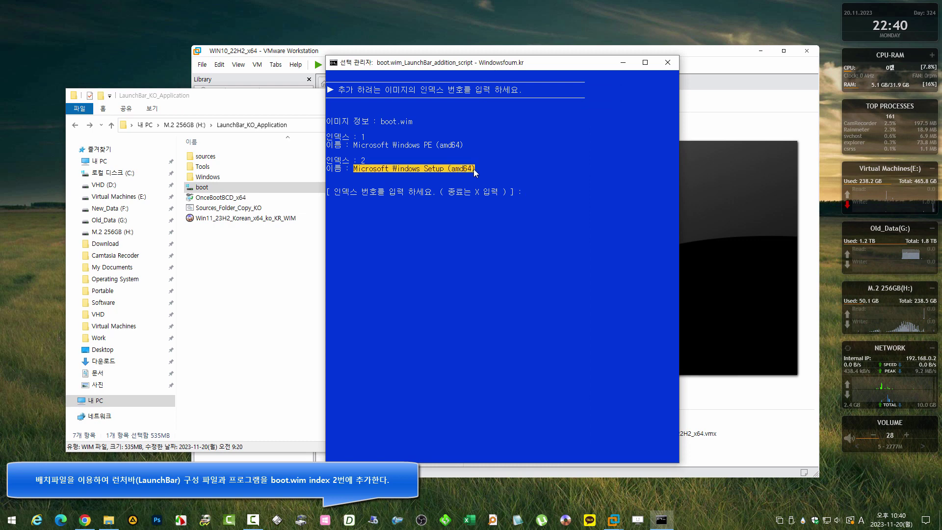
text(2)
key(Return)
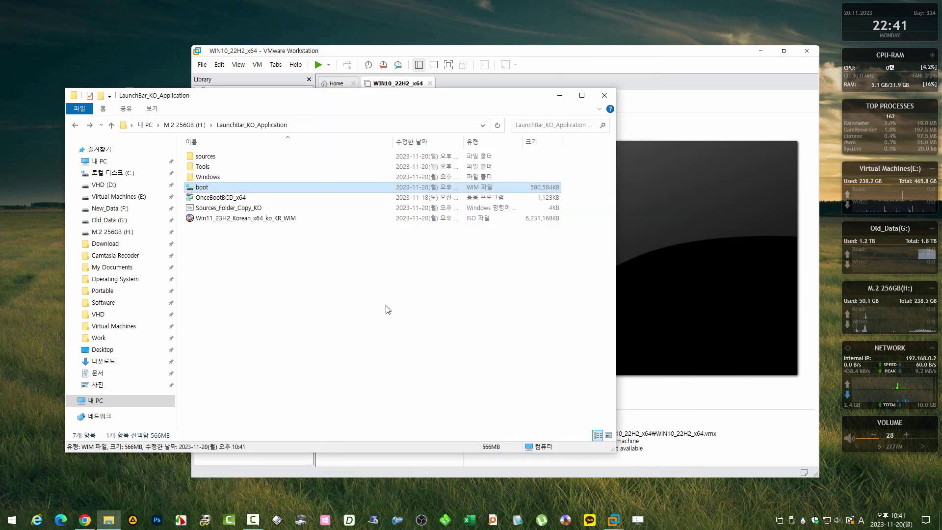
Optimize the modified boot.wim with the wim 최적화 command to produce a smaller copy
click(378, 305)
click(231, 188)
right_click(231, 188)
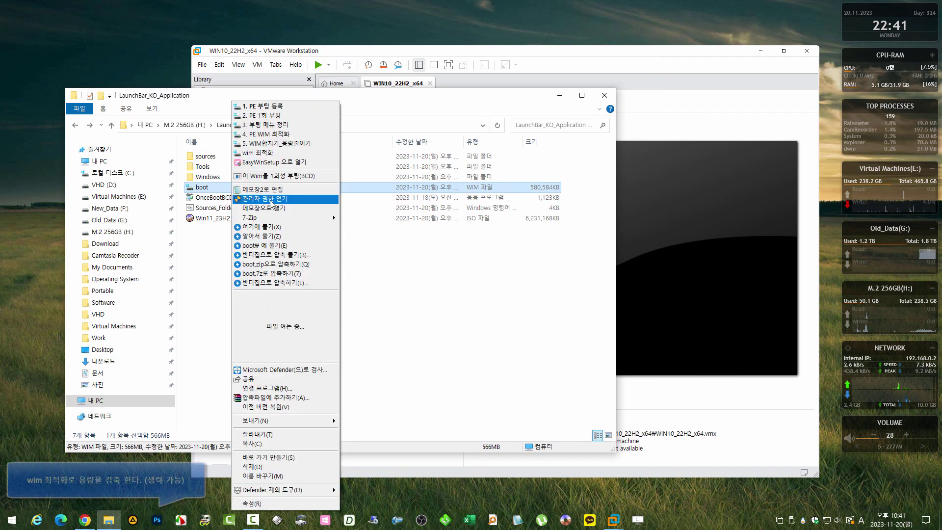
click(265, 155)
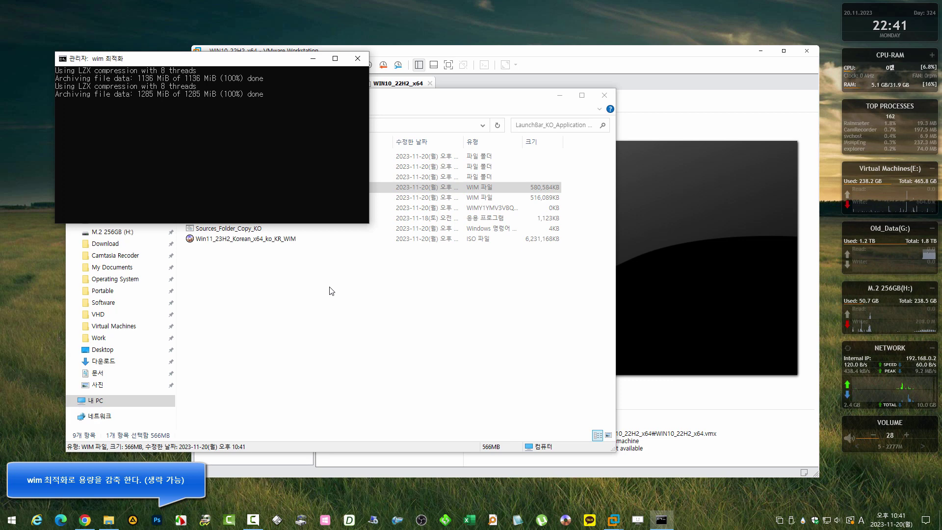
click(229, 198)
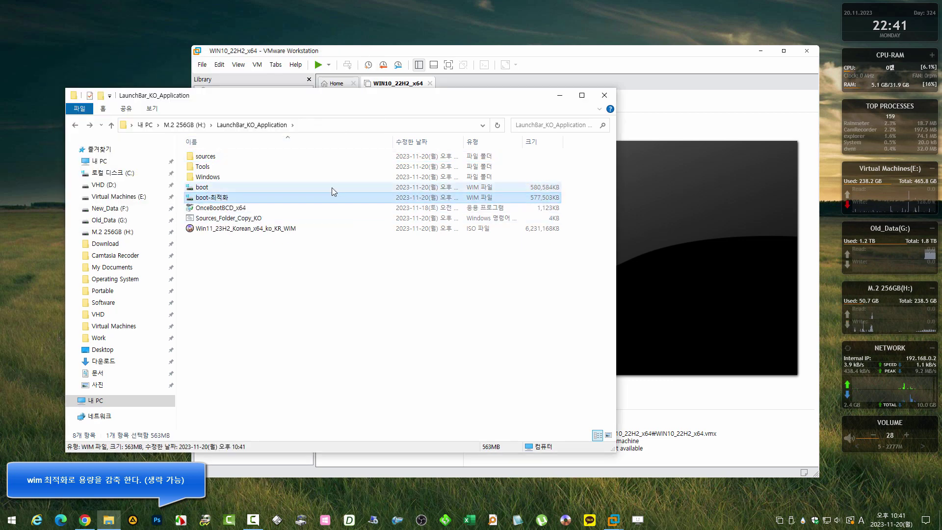
Delete the unoptimized boot.wim and rename boot-최적화 to boot
click(209, 187)
key(Delete)
click(212, 190)
key(F2)
drag(208, 188, 417, 210)
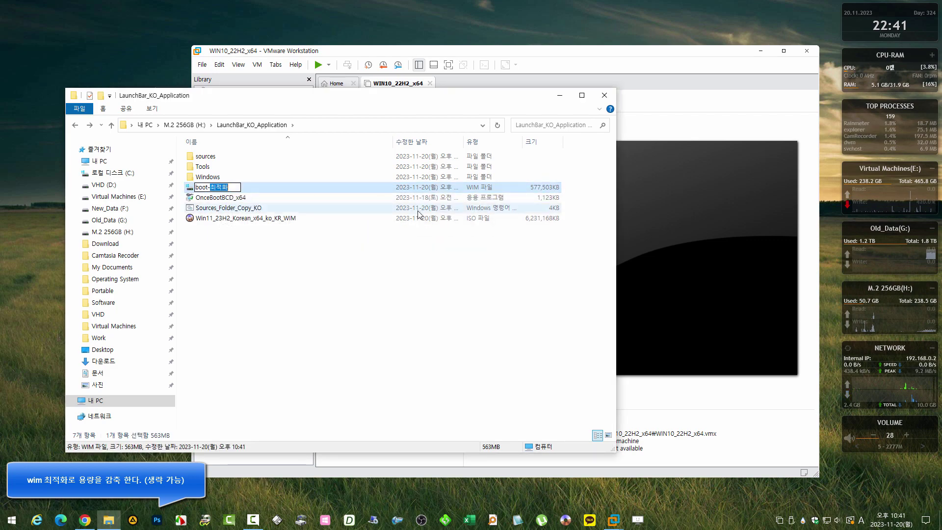
key(Delete)
key(Return)
click(294, 267)
Open Win11_23H2_Korean_x64_ko_KR_WIM.iso in UltraISO and add the sources folder and OnceBootBCD_x64.exe from H:\LaunchBar_KO_Application to the image root
double_click(292, 221)
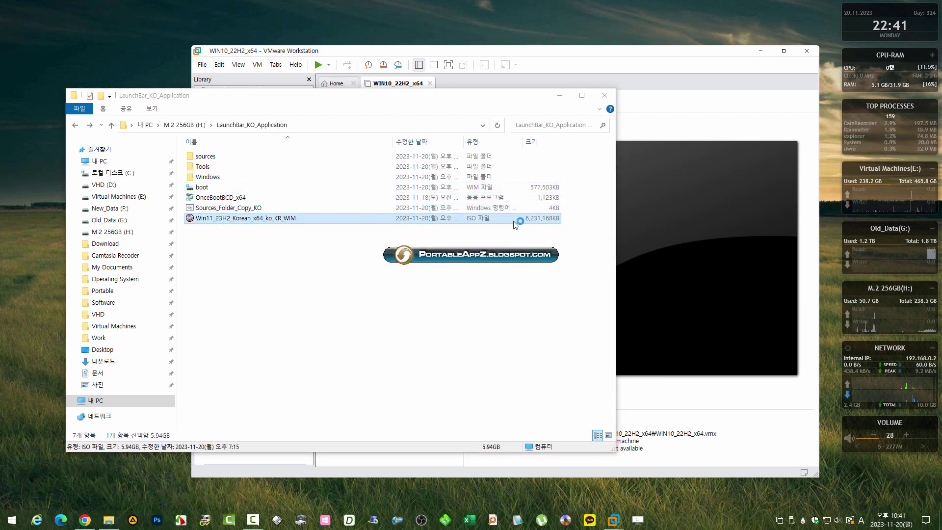
click(323, 408)
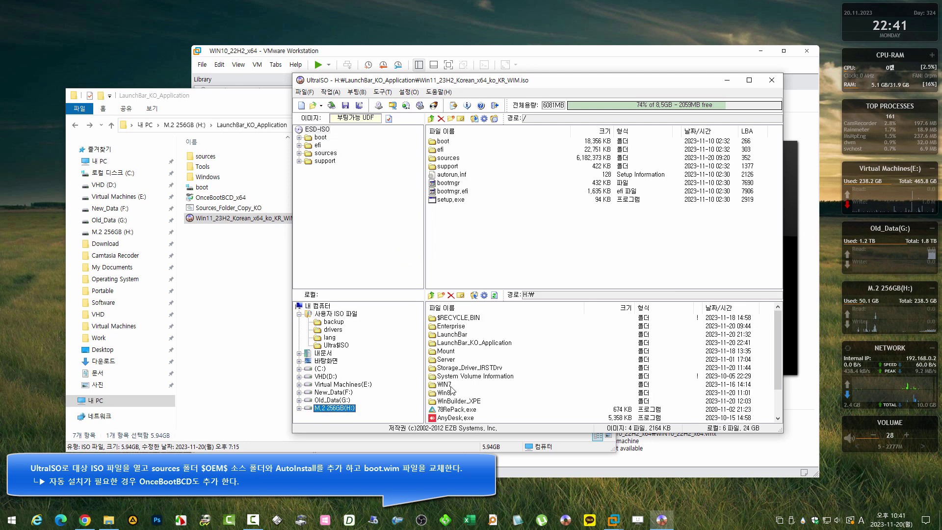
double_click(479, 344)
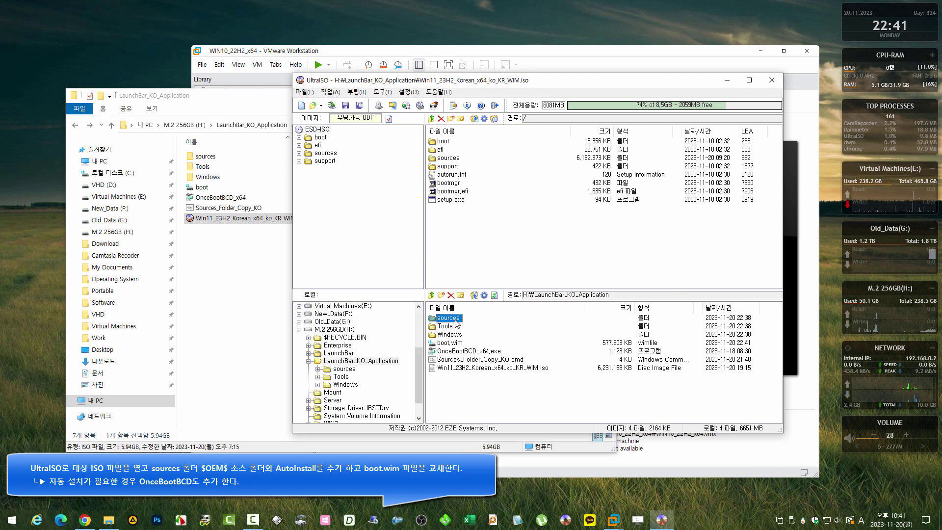
ctrl+click(478, 352)
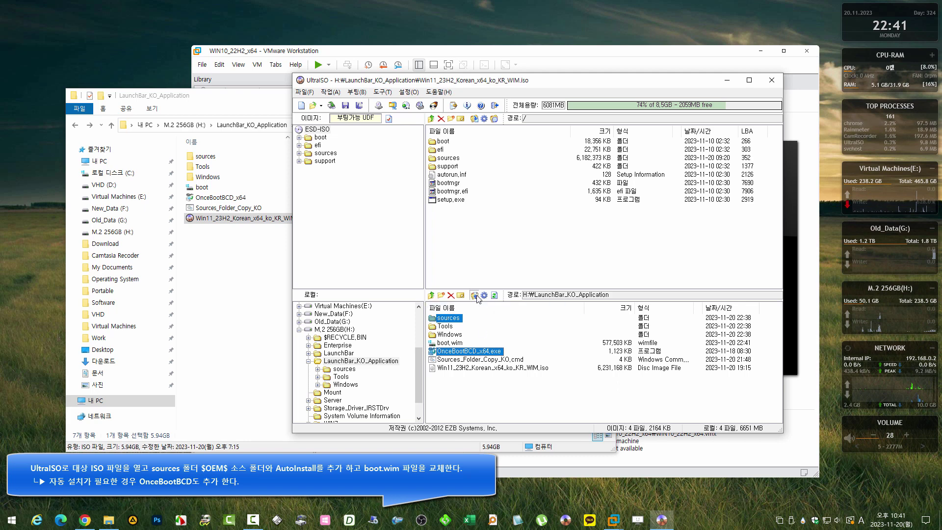
click(474, 295)
Replace boot.wim in the ISO's sources folder with the optimized boot.wim from LaunchBar_KO_Application
double_click(448, 158)
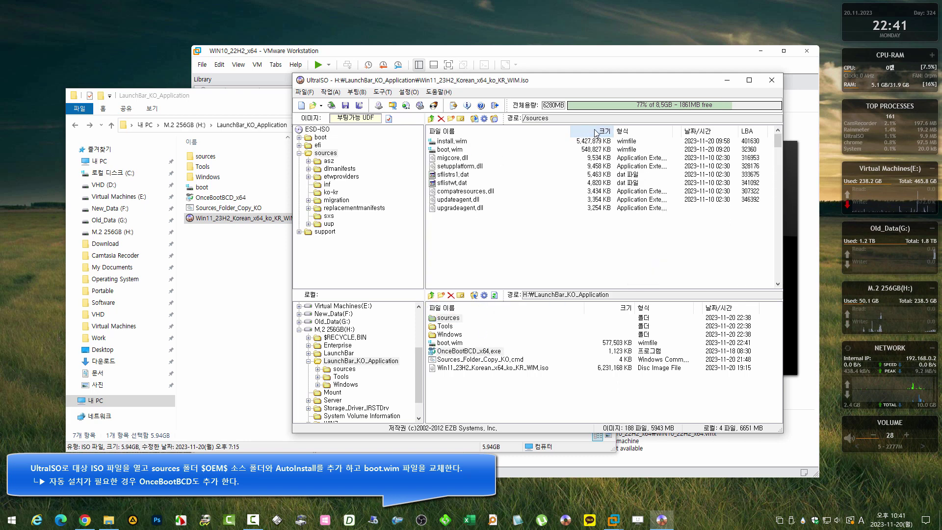
key(Delete)
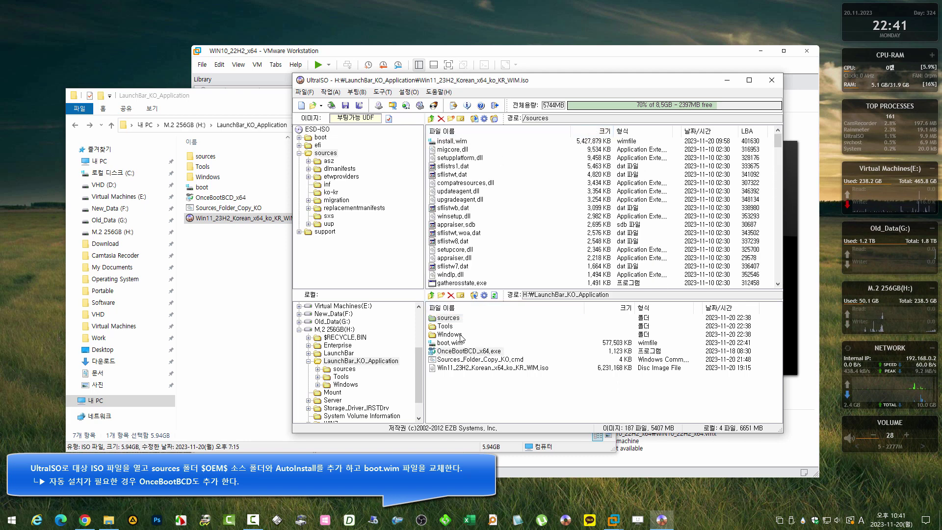
click(511, 333)
drag(451, 343, 461, 201)
Save the image as Win11_23H2_Korean_x64_ko_KR_WIM_AutoInstall.iso in LaunchBar_KO_Application, and put away UltraISO and the folder window
click(359, 105)
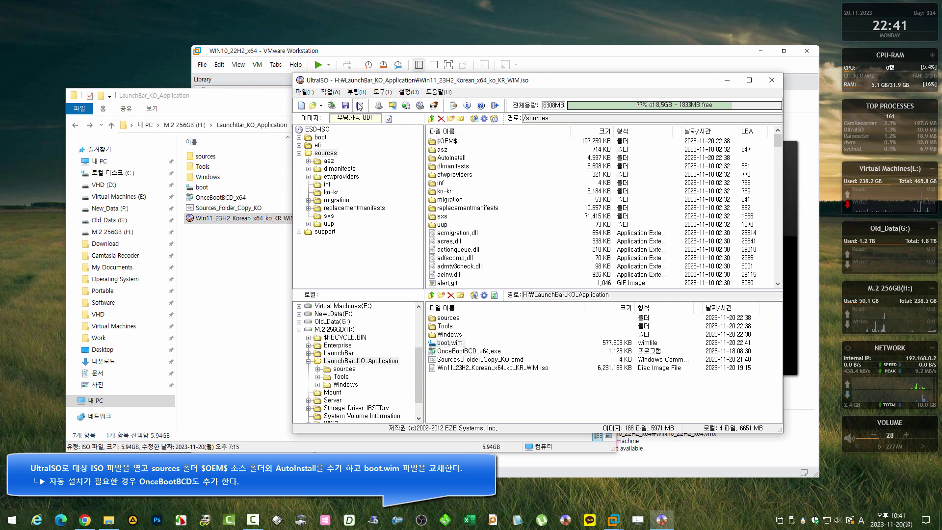
click(414, 176)
click(474, 293)
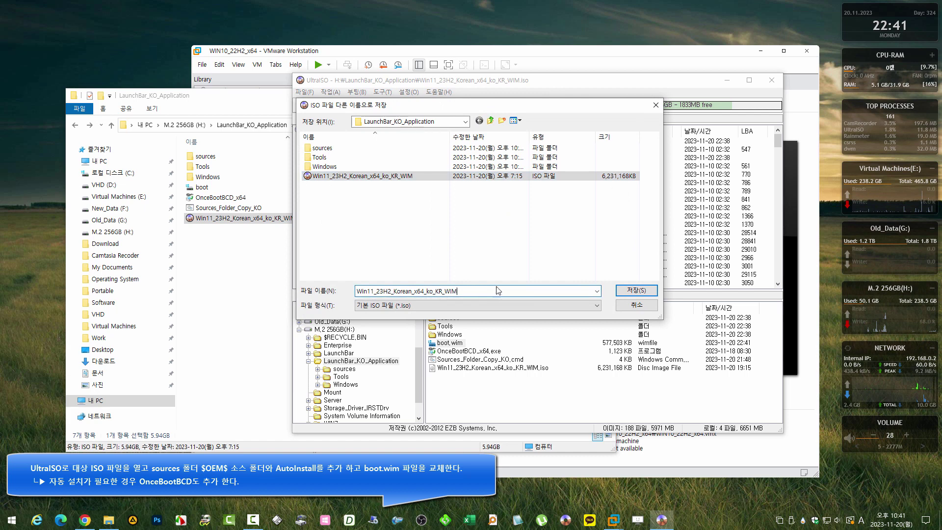
text(_AutoI)
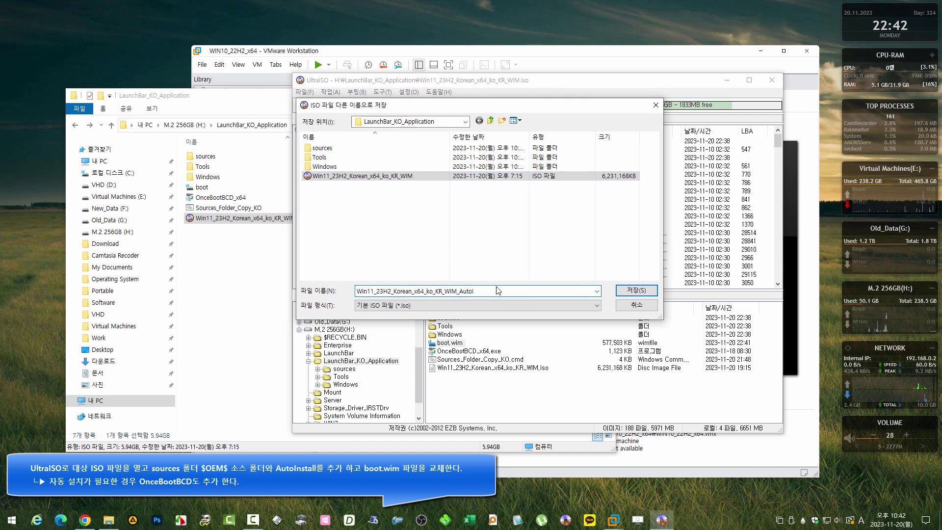
text(nstall)
key(Return)
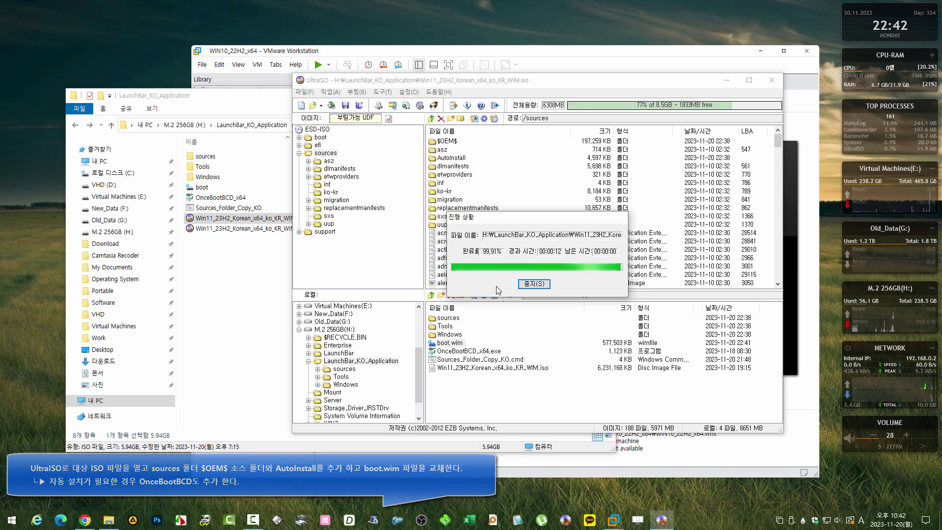
click(772, 81)
click(608, 98)
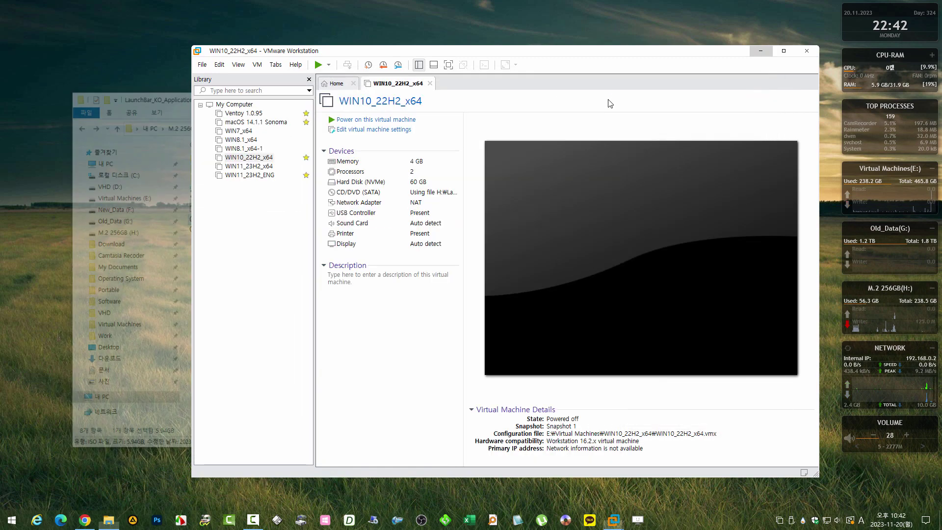
Set the WIN10_22H2_x64 virtual machine's CD/DVD drive to use Win11_23H2_Korean_x64_ko_KR_WIM_AutoInstall.iso
double_click(454, 191)
click(659, 202)
click(564, 209)
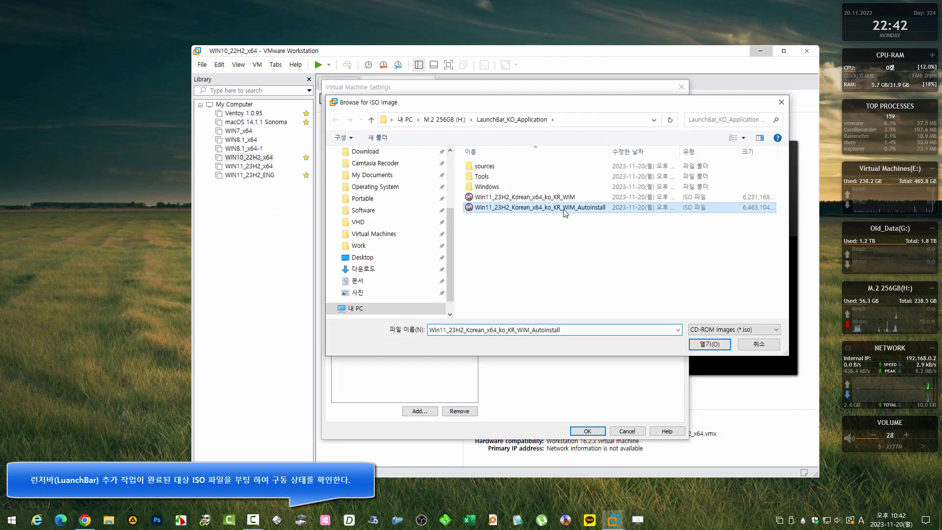
double_click(564, 210)
click(587, 430)
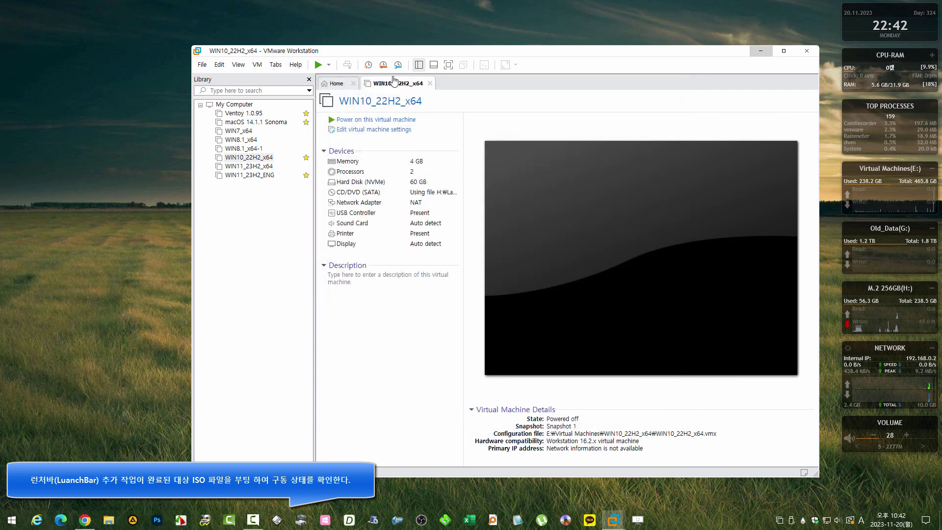
Power on WIN10_22H2_x64 to firmware, boot from EFI VMware Virtual SATA CDROM Drive (1.0), and close the HotKey Resolution Changer window
right_click(393, 80)
mouse_move(444, 97)
click(534, 190)
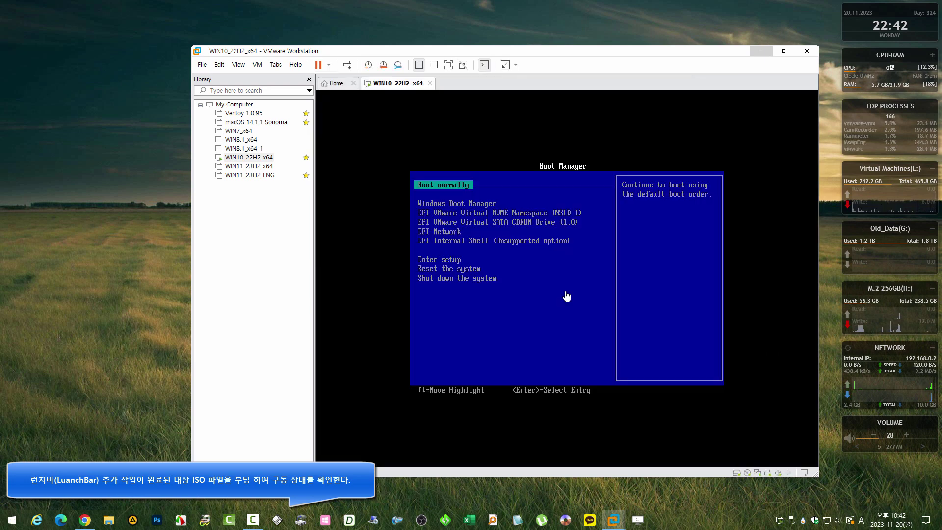
key(Down)
key(Down)
key(Down)
key(Return)
key(Return)
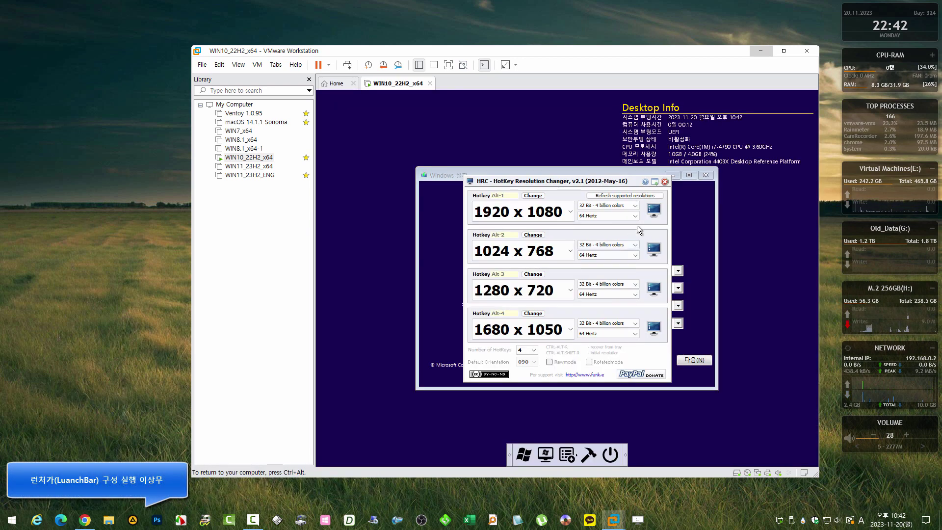
click(664, 181)
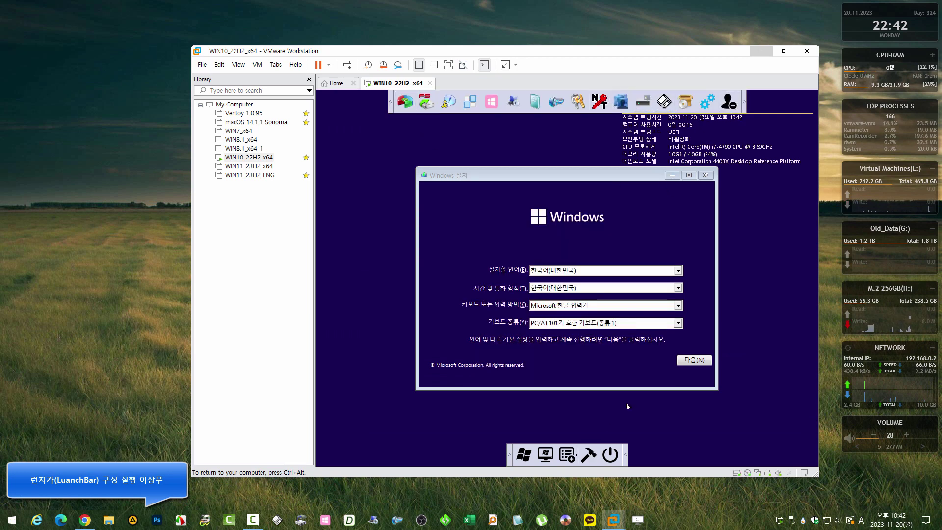
click(574, 450)
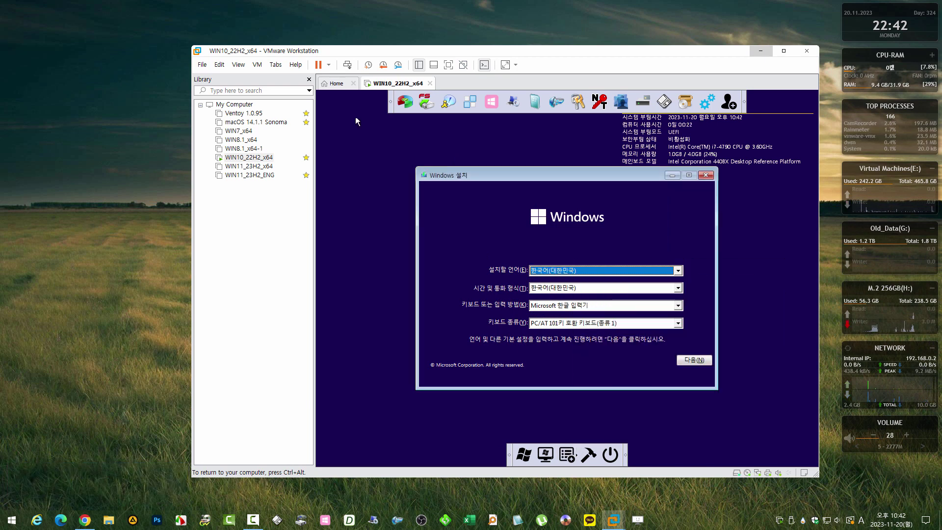
Revert the virtual machine to Snapshot 1 and dismiss the CD-ROM image warning
click(398, 64)
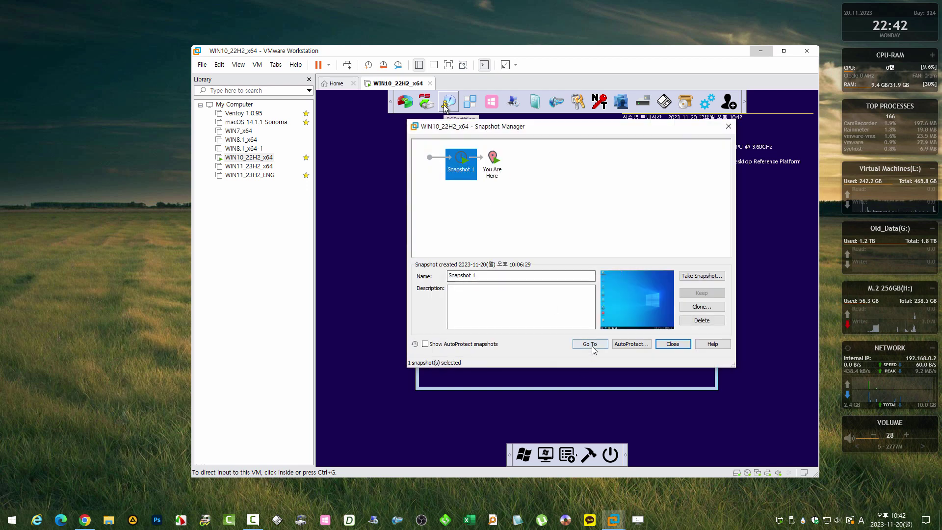
click(591, 344)
click(601, 267)
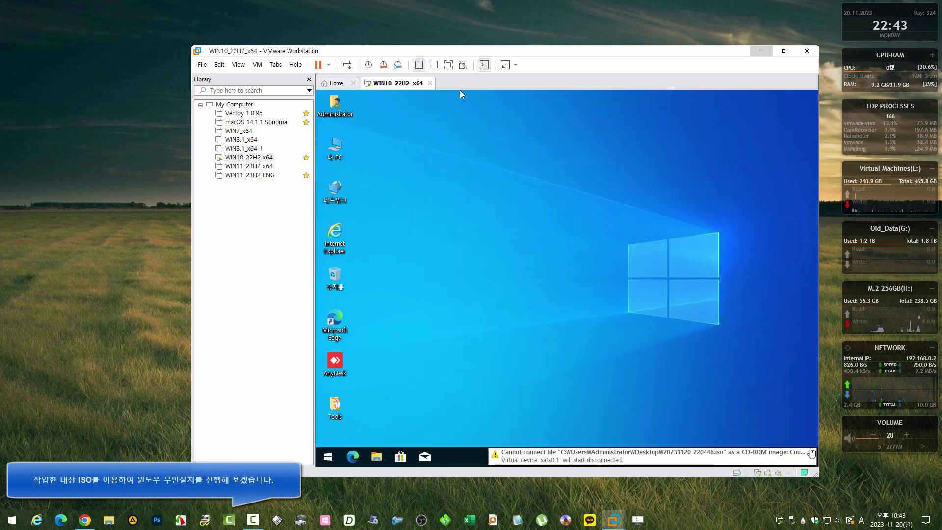
click(810, 452)
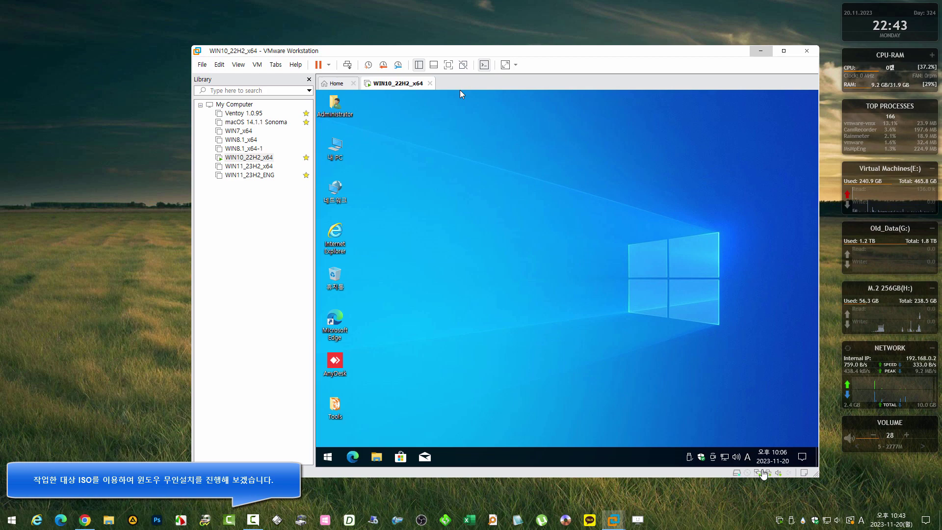
Connect Win11_23H2_Korean_x64_ko_KR_WIM_AutoInstall.iso from H:\LaunchBar_KO_Application to the restored virtual machine's CD/DVD drive
key(ctrl+d)
click(648, 201)
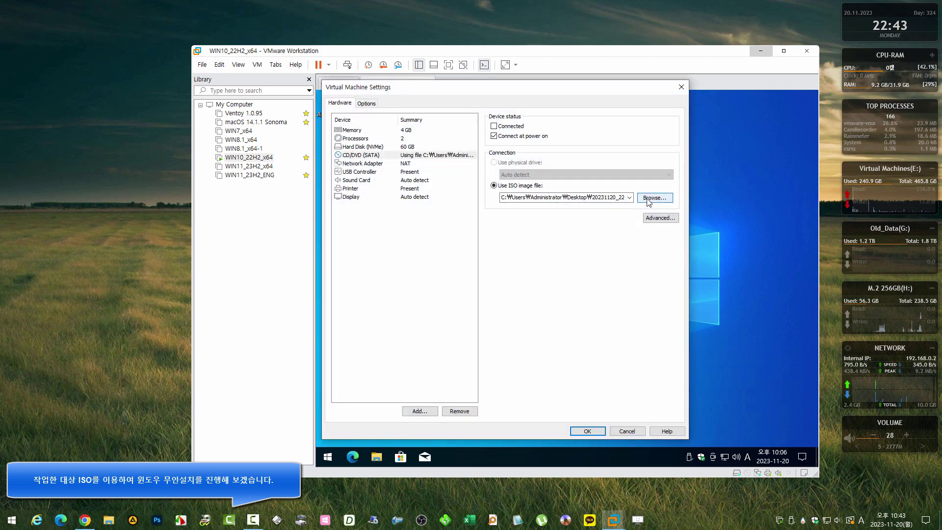
click(405, 119)
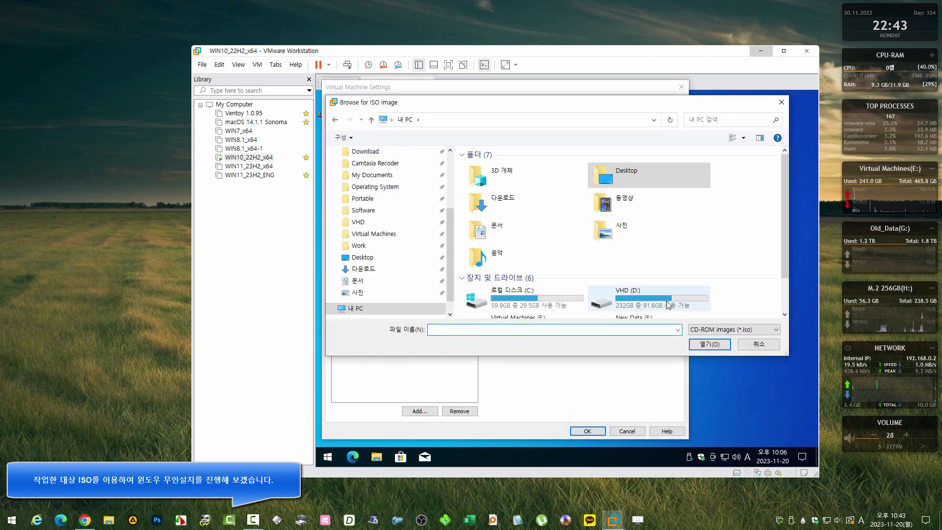
scroll(694, 196, down, 1)
double_click(721, 297)
double_click(503, 187)
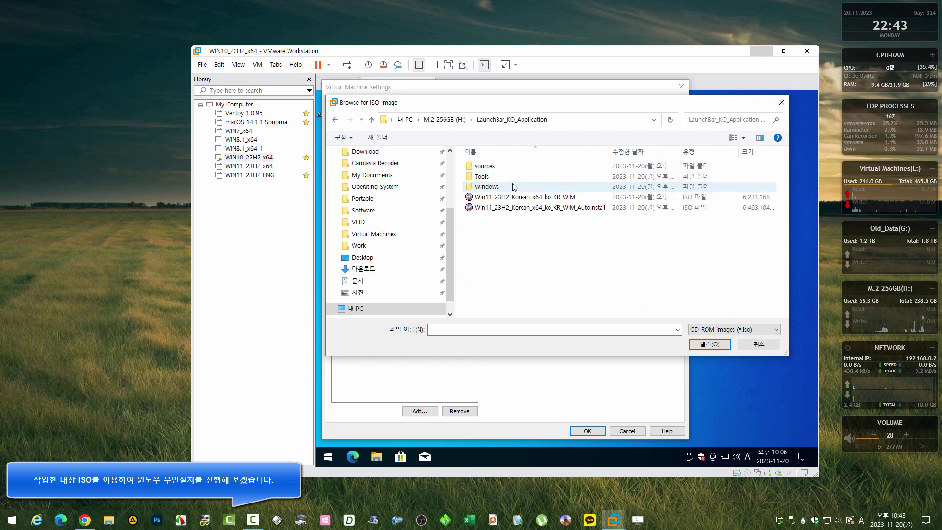
double_click(520, 208)
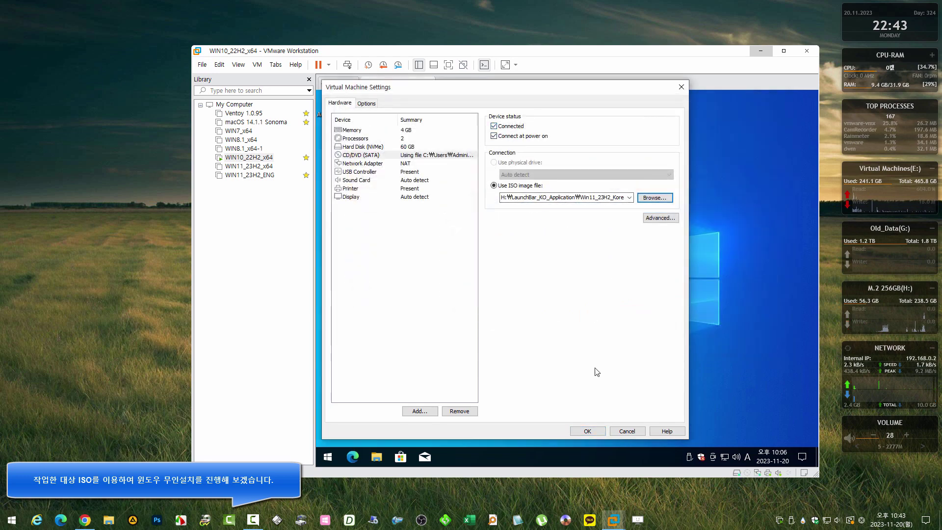
click(588, 432)
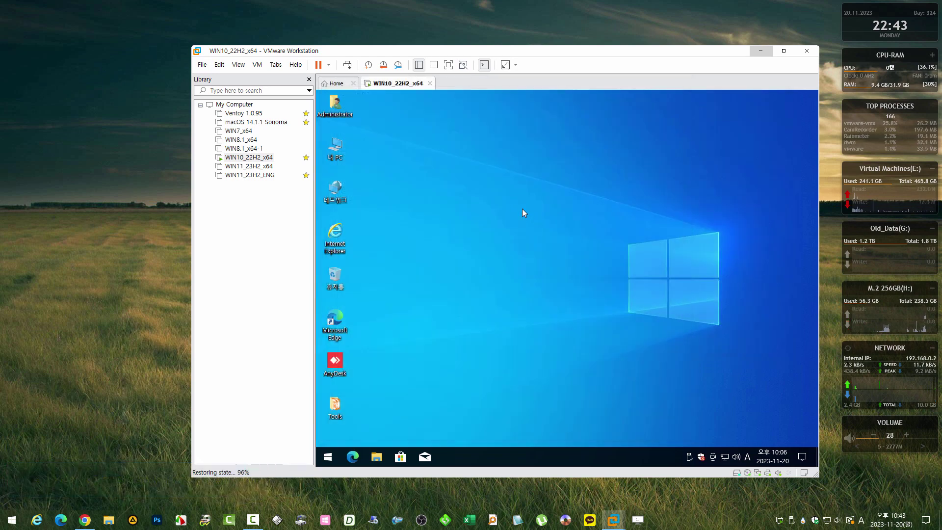
Open Disk Management in the virtual machine and shrink the Windows (C:) volume by 10240 MB
key(super+r)
text(diskmgmt.msc)
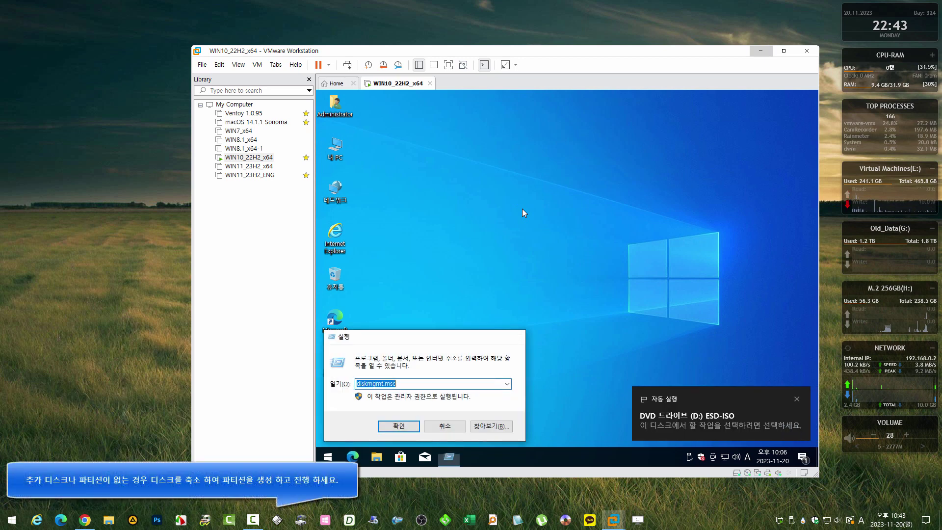
key(Return)
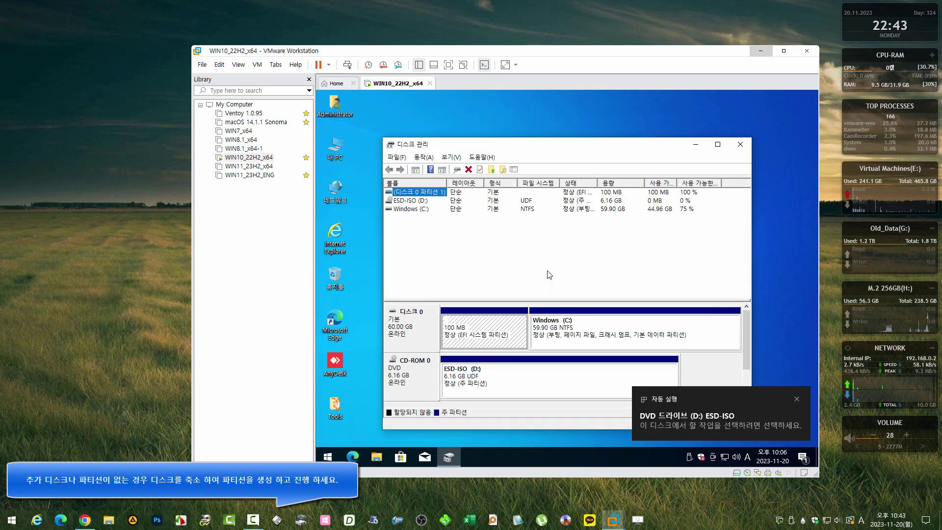
click(557, 323)
right_click(660, 322)
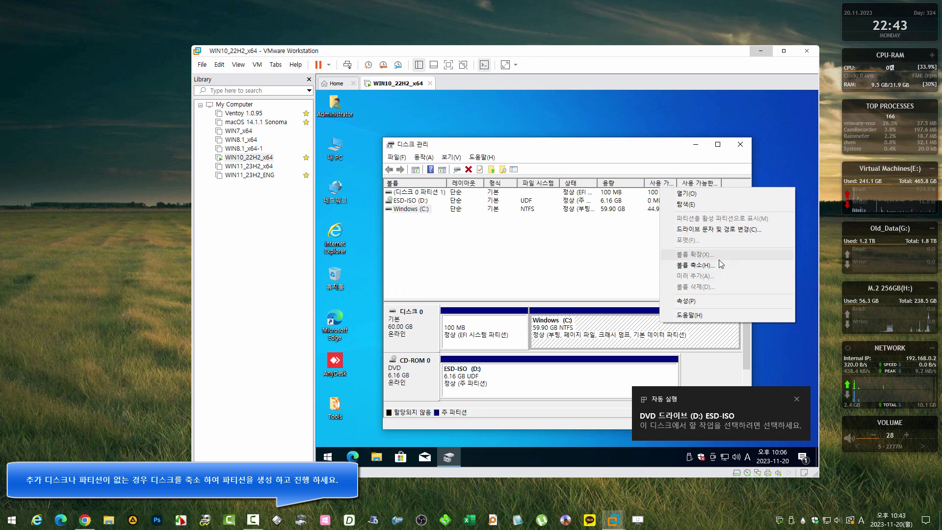
click(722, 264)
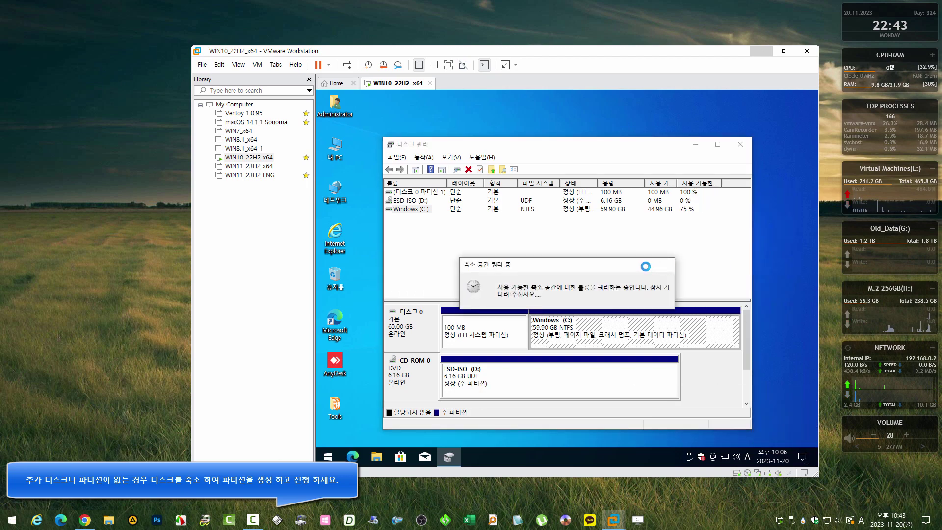
text(10)
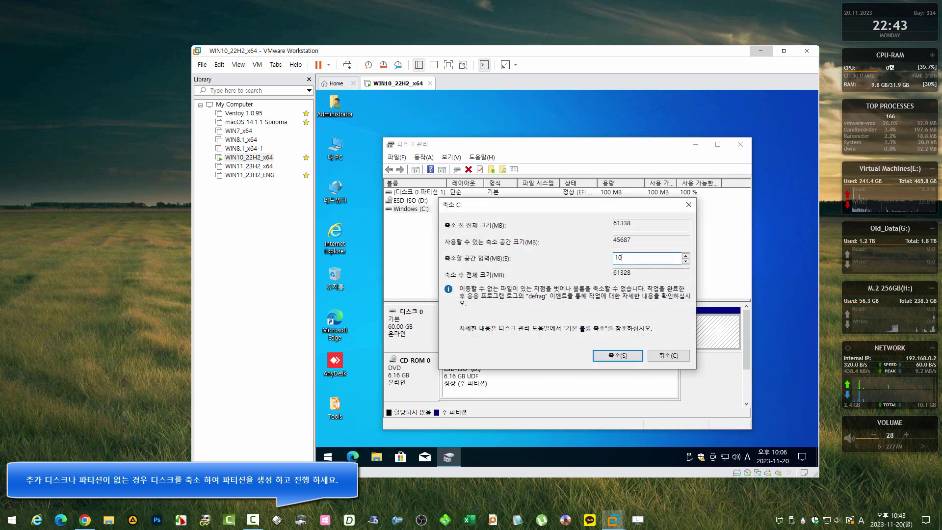
text(240)
key(Return)
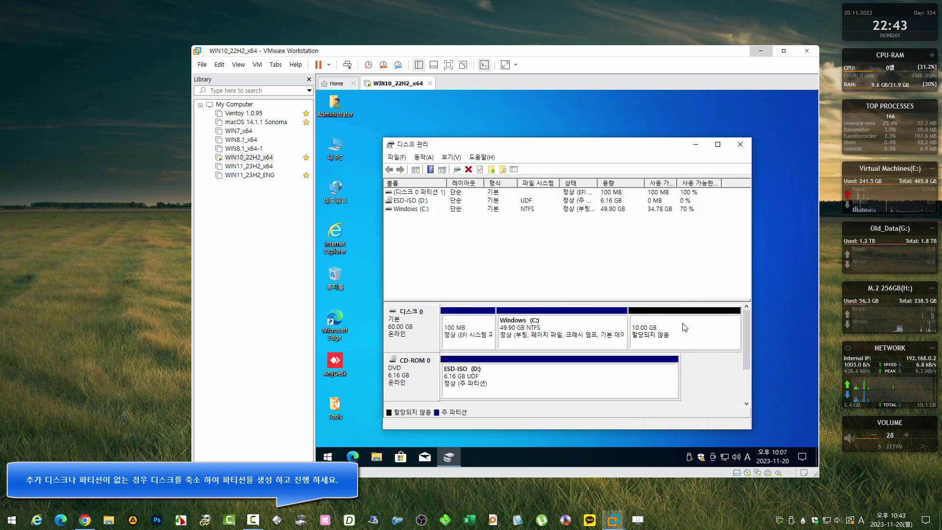
Create a full-size simple NTFS volume labelled Install in the unallocated space, and close Disk Management
right_click(684, 327)
click(702, 332)
click(600, 398)
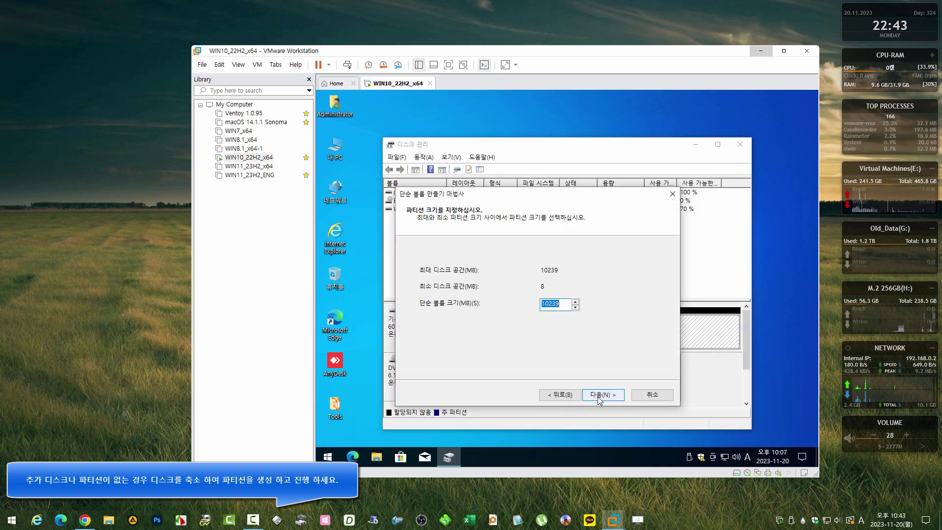
click(603, 397)
click(605, 398)
drag(555, 319, 487, 324)
text(Install)
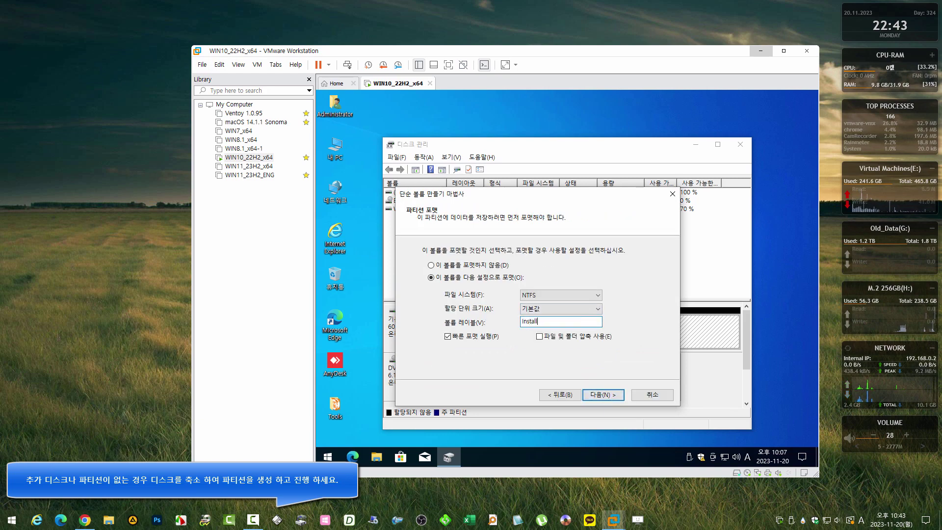
key(Return)
key(Return)
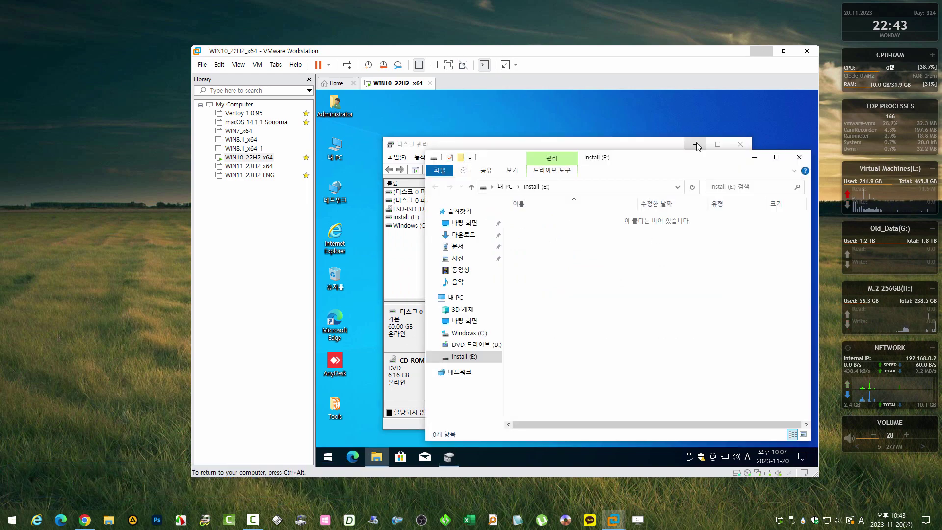
drag(696, 142, 679, 129)
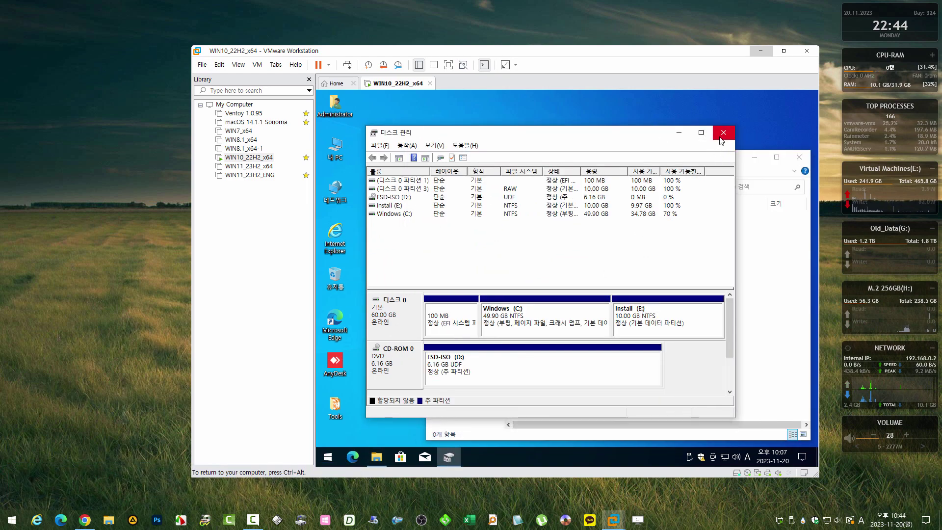
click(723, 133)
Copy the sources folder and OnceBootBCD_x64 from the ESD-ISO DVD drive (D:) to the Install (E:) drive
drag(697, 162, 679, 148)
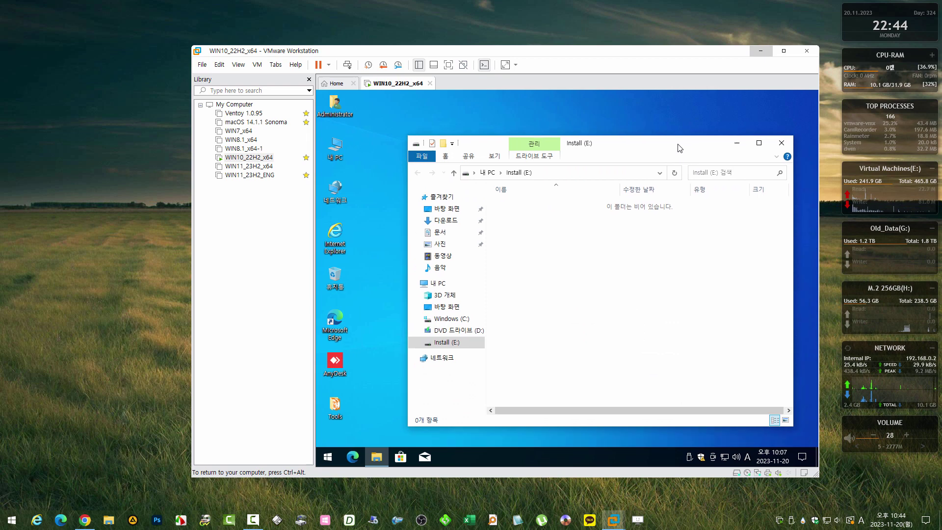
click(458, 330)
click(519, 237)
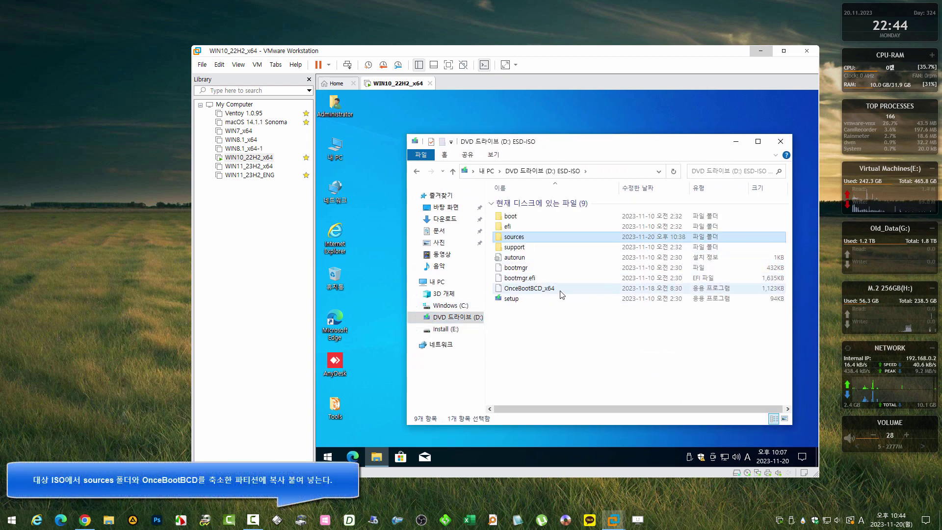
ctrl+click(582, 287)
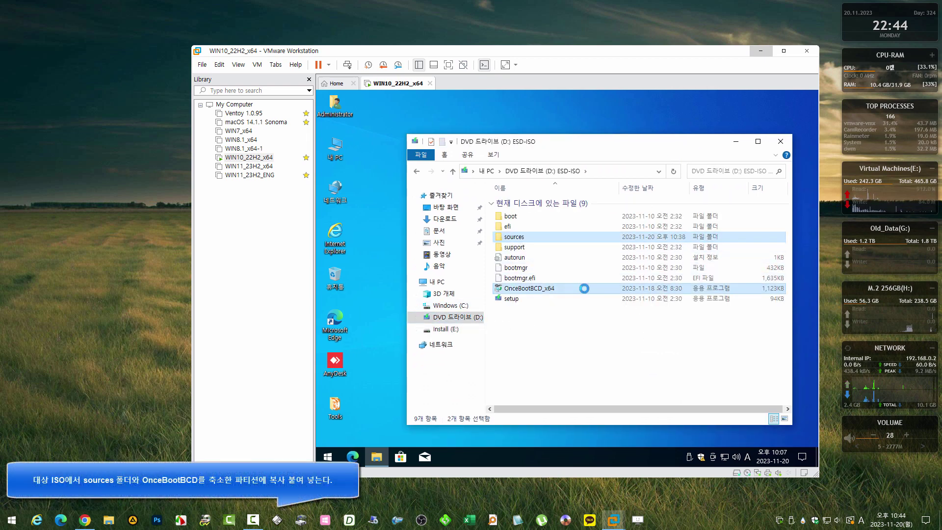
right_click(583, 288)
click(623, 346)
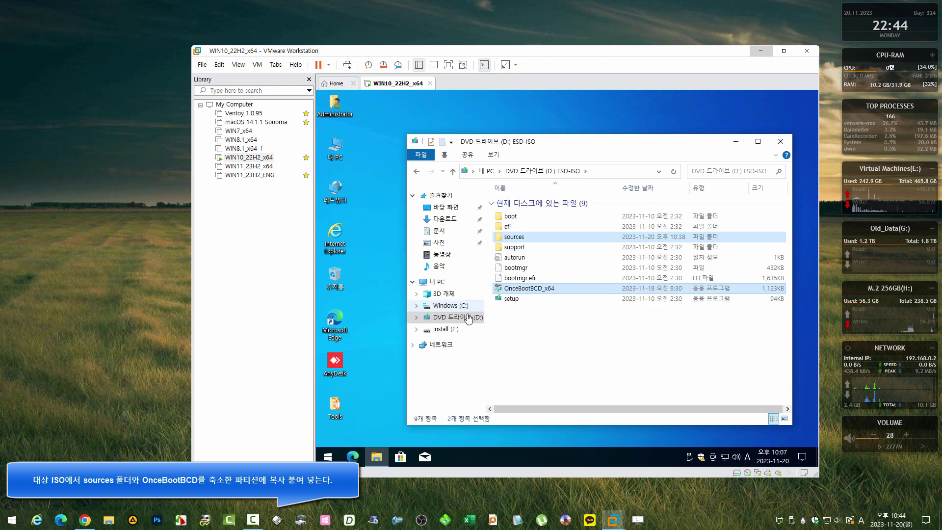
click(447, 330)
right_click(576, 237)
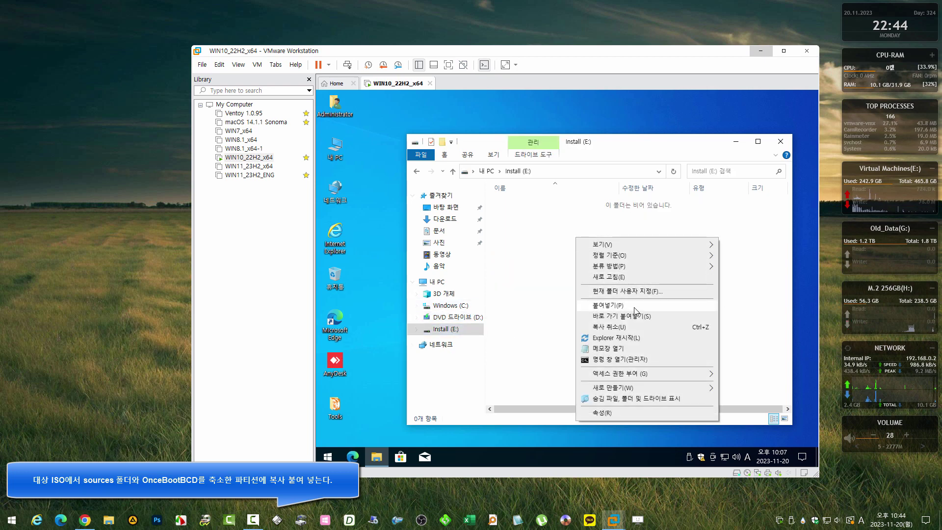
click(608, 305)
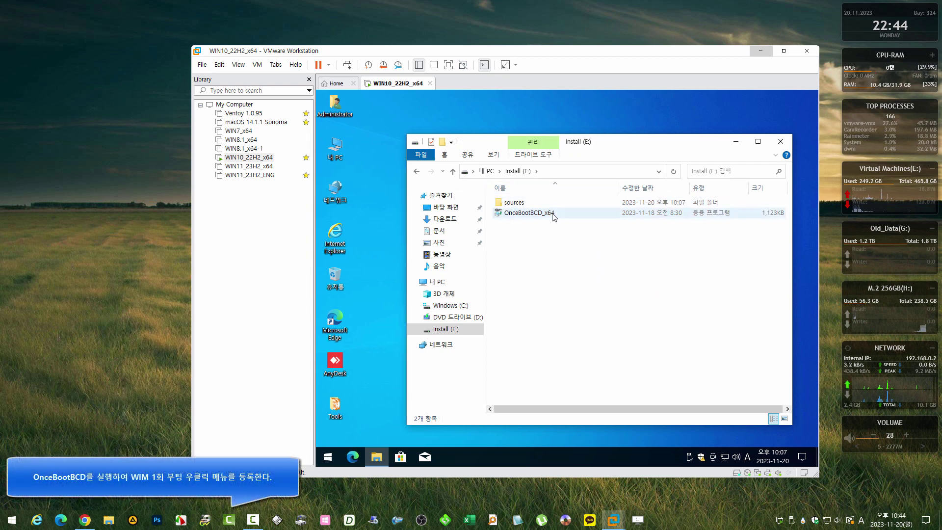
Run OnceBootBCD_x64 from the Install (E:) drive to register its context menu entry, and dismiss the notice
click(568, 216)
double_click(569, 216)
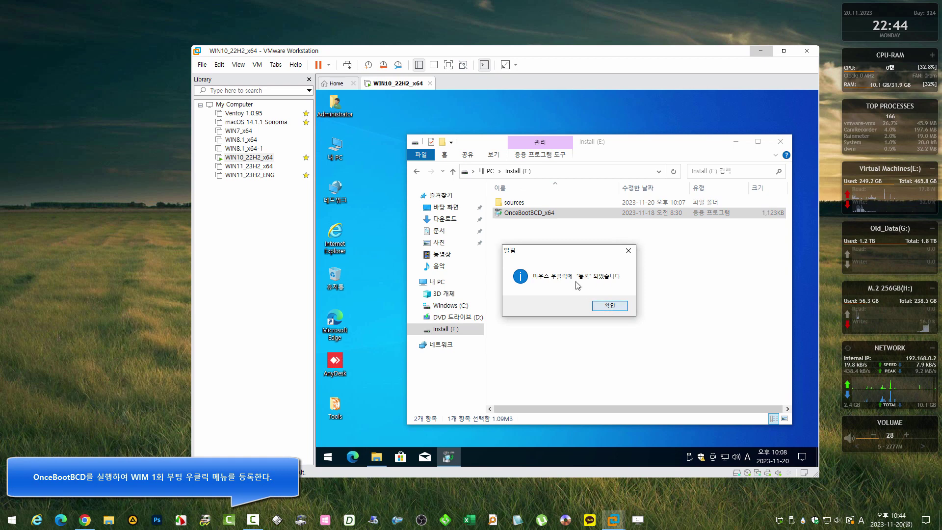
click(610, 305)
Rename the _DISM batch file in the sources\AutoInstall folder of the Install (E:) drive as DISM
click(539, 205)
double_click(539, 205)
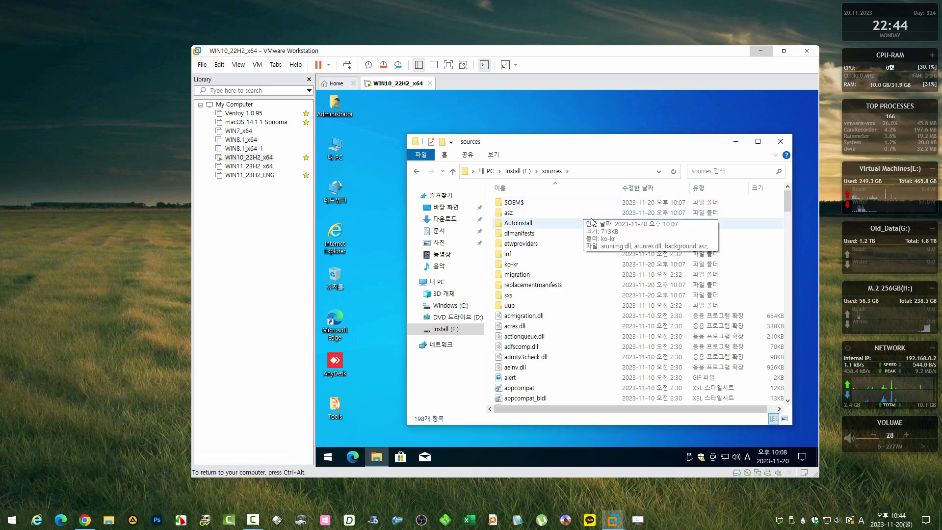
double_click(604, 225)
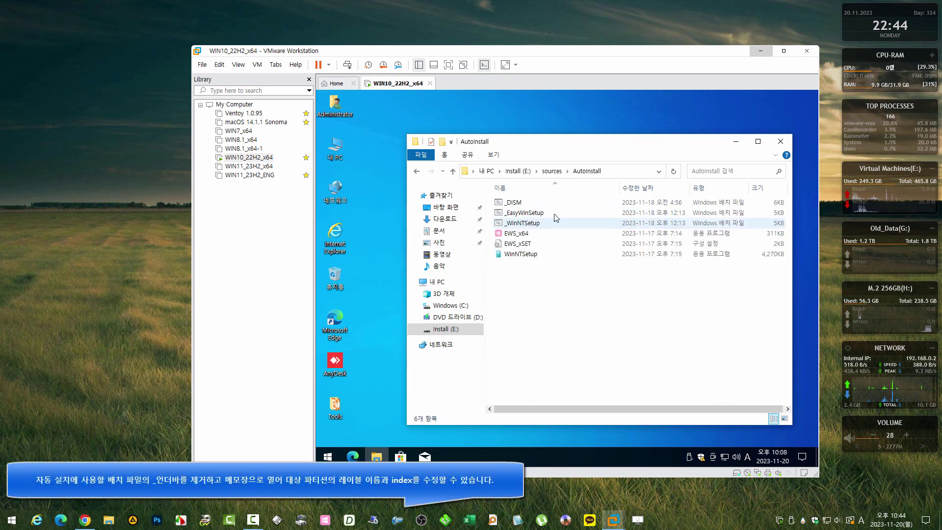
click(511, 203)
key(F2)
key(Home)
key(Delete)
key(Return)
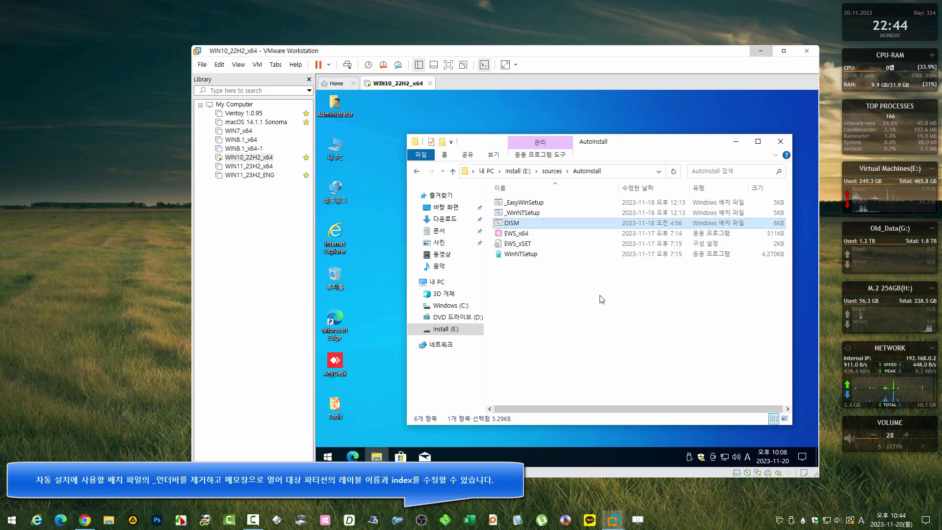
Open the DISM batch file in Notepad2 and select the value of its label setting
right_click(550, 230)
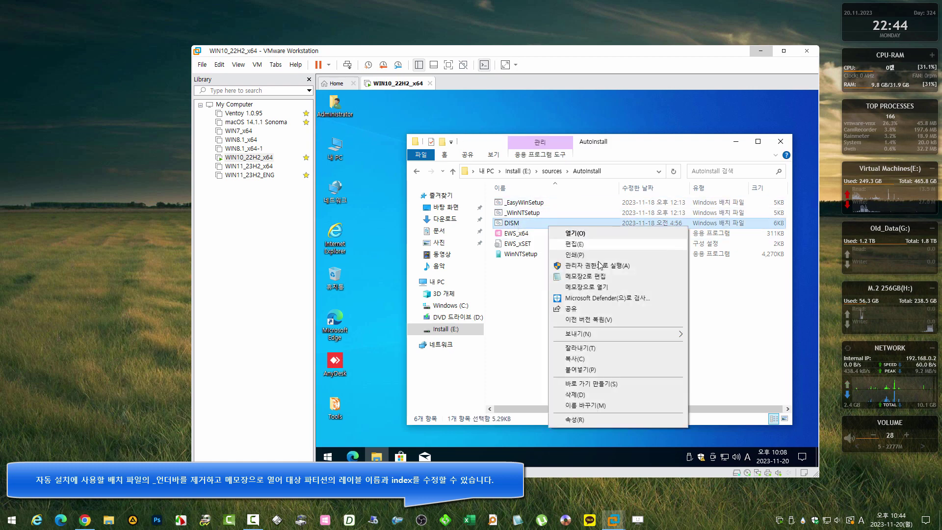
click(602, 277)
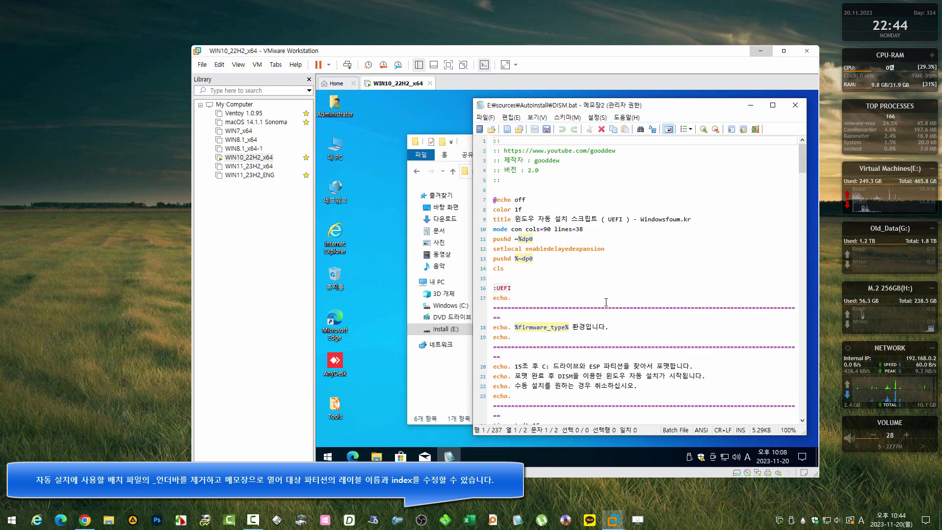
scroll(605, 301, down, 7)
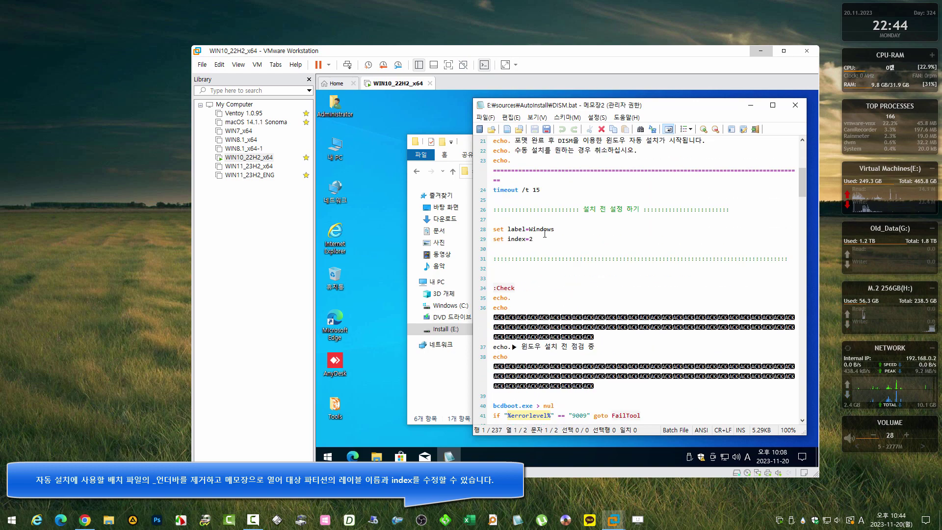
double_click(545, 231)
Change the C: drive's volume label to Windows 11 in its properties and copy the new label
double_click(335, 147)
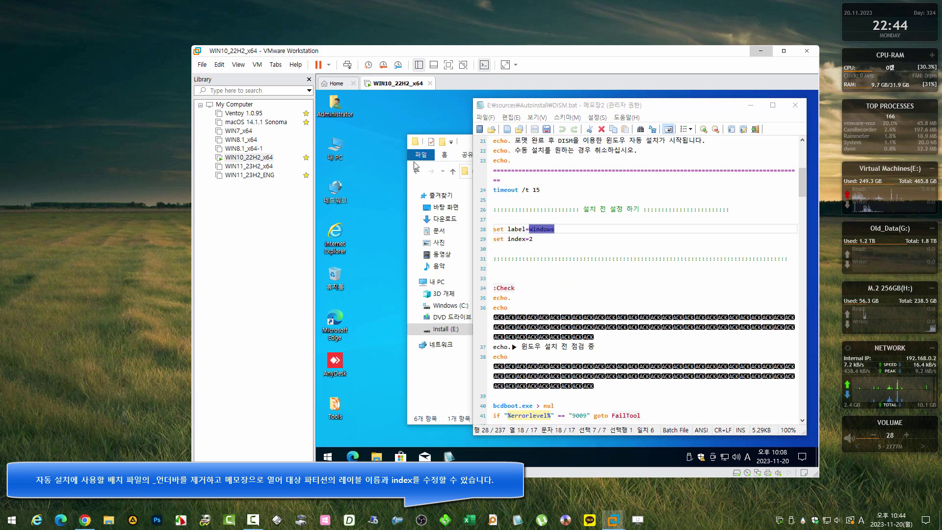
click(561, 265)
right_click(561, 265)
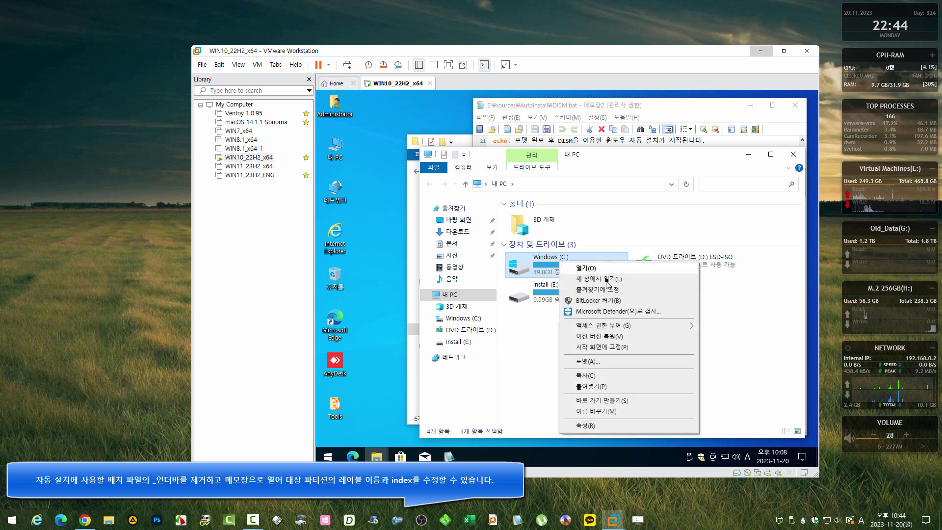
click(613, 427)
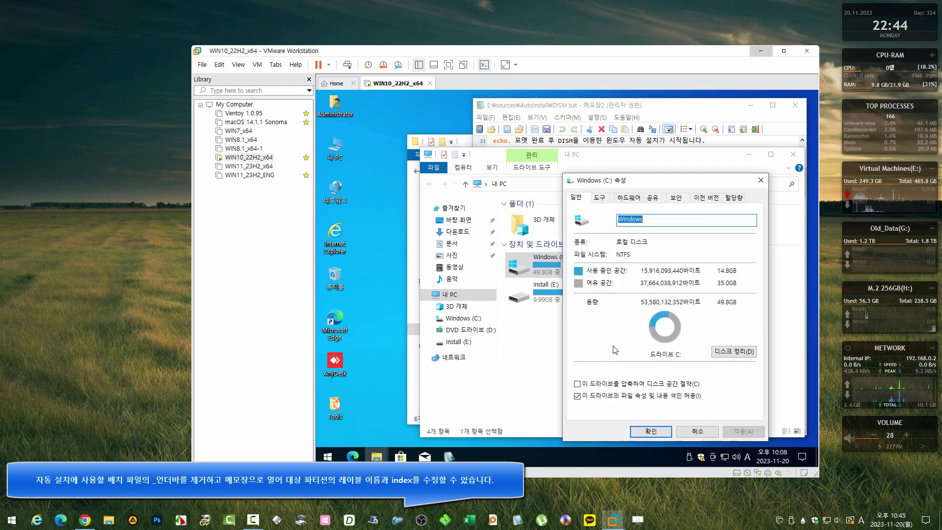
click(660, 221)
text(11)
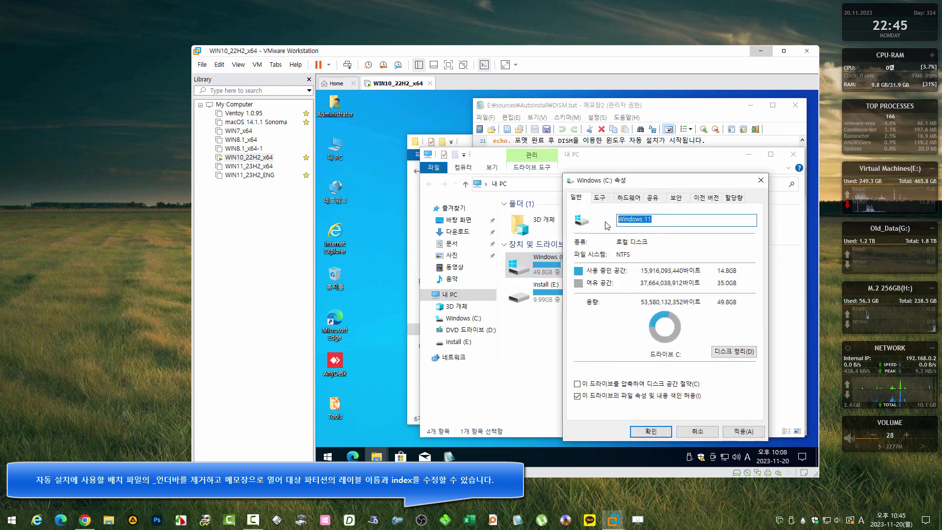
right_click(636, 225)
click(647, 251)
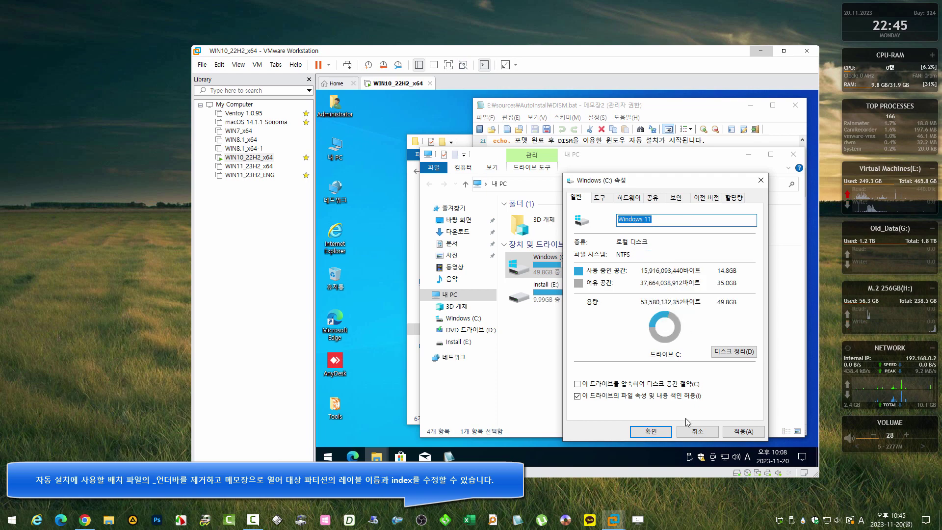
click(650, 431)
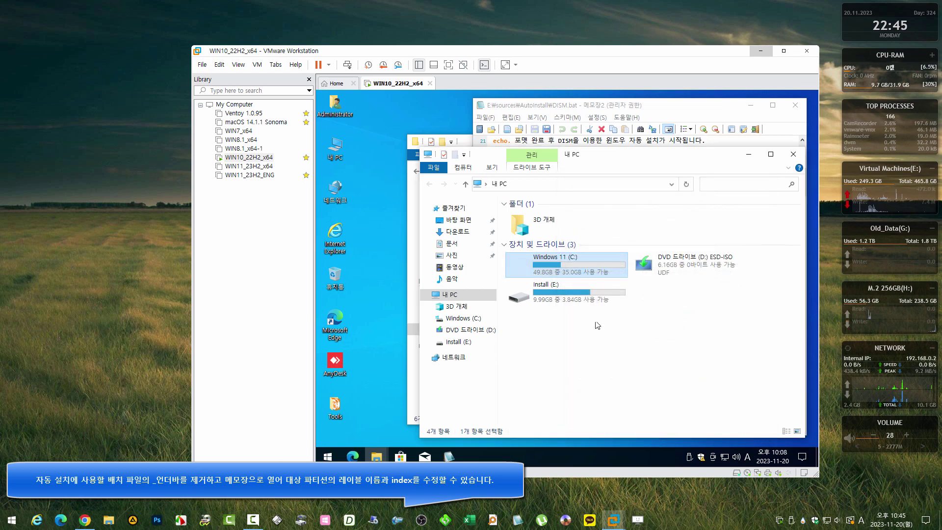
Set the label value in DISM.bat to the copied Windows 11, save the file, and close the This PC window
key(alt+Tab)
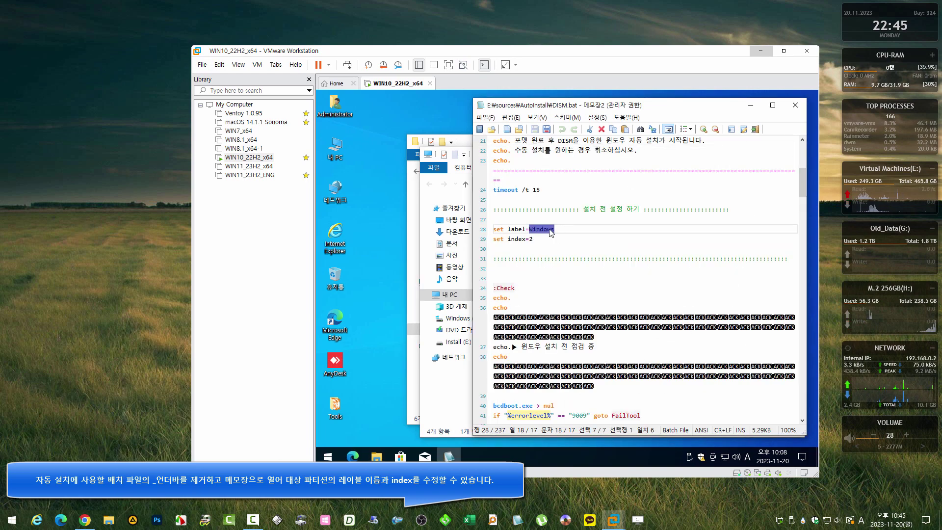
right_click(550, 231)
click(582, 283)
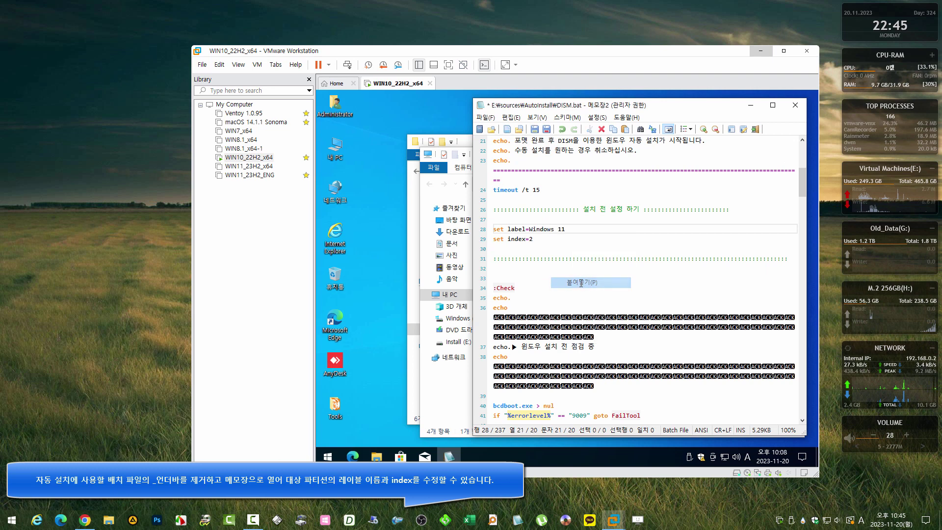
click(535, 130)
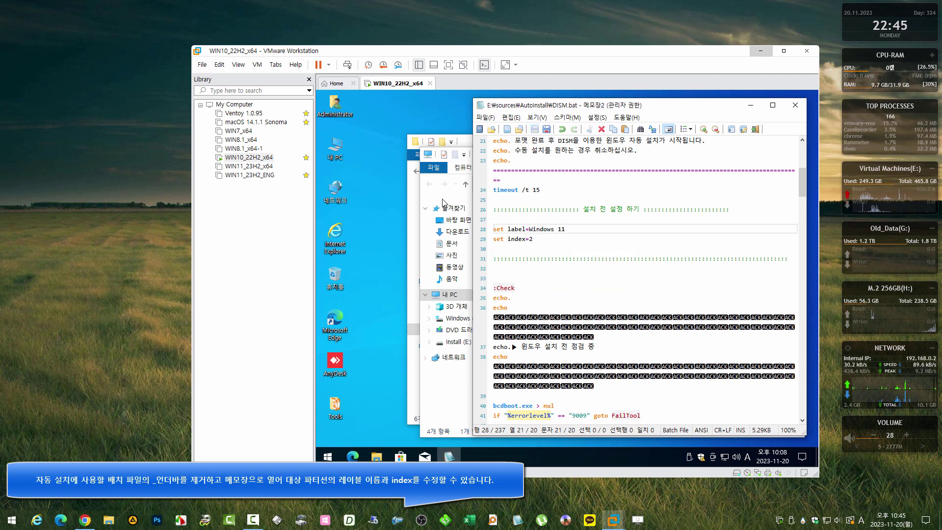
click(443, 202)
click(793, 155)
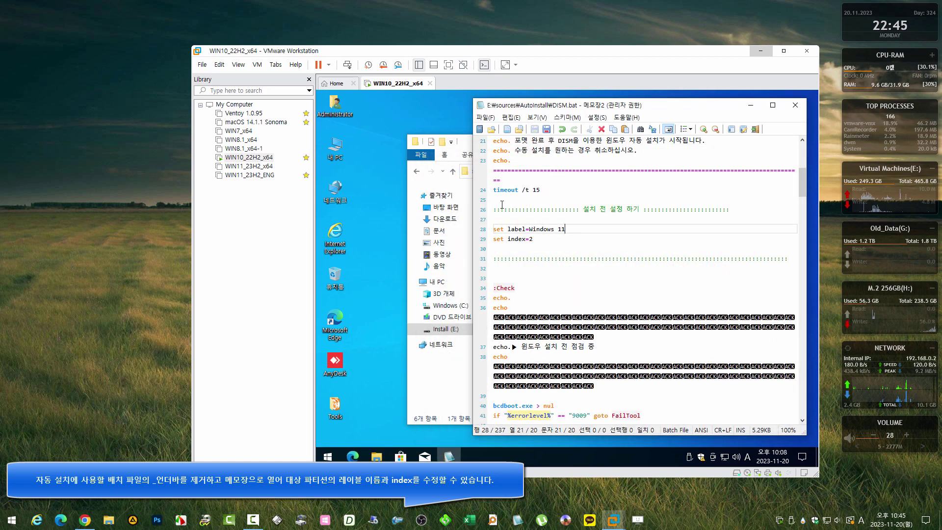
Open install.wim from the Install (E:) drive's sources folder in EasyWinSetup and check the index number of Windows 11 Pro
click(450, 376)
key(BackSpace)
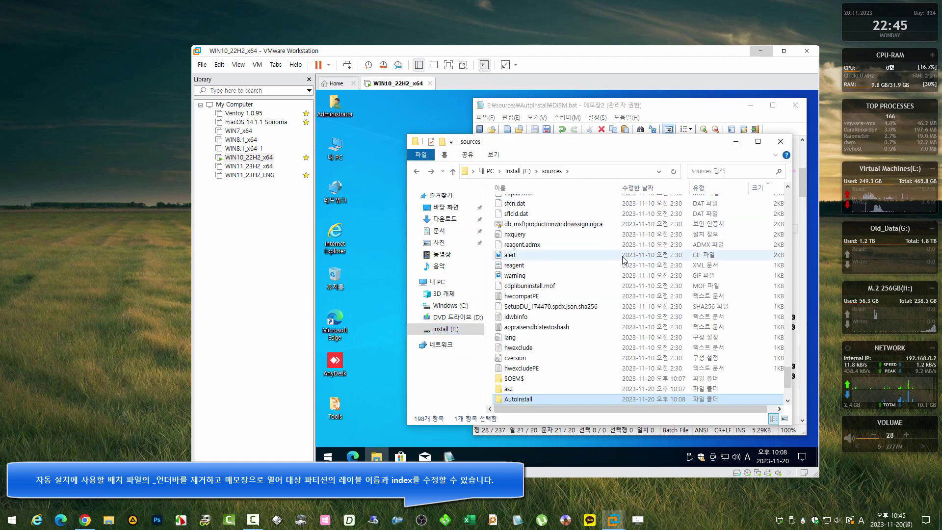
key(Home)
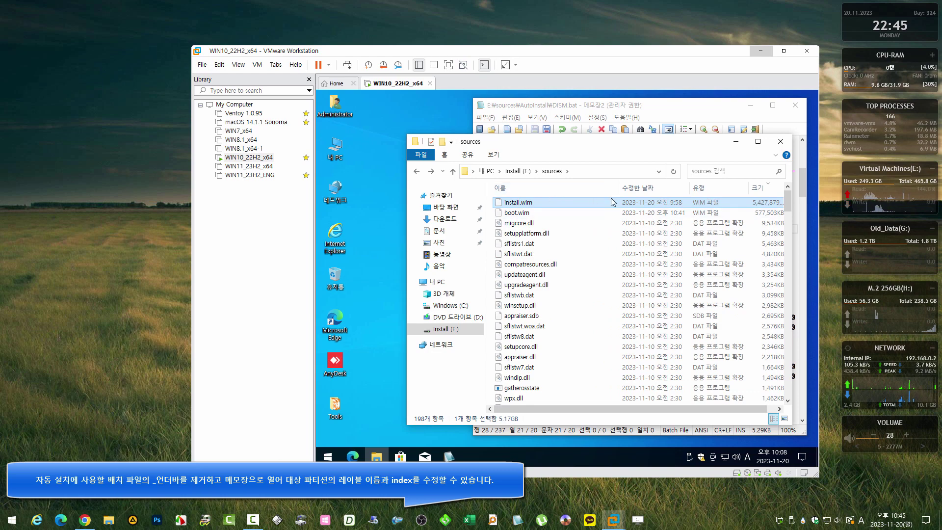
drag(619, 188, 602, 187)
right_click(533, 206)
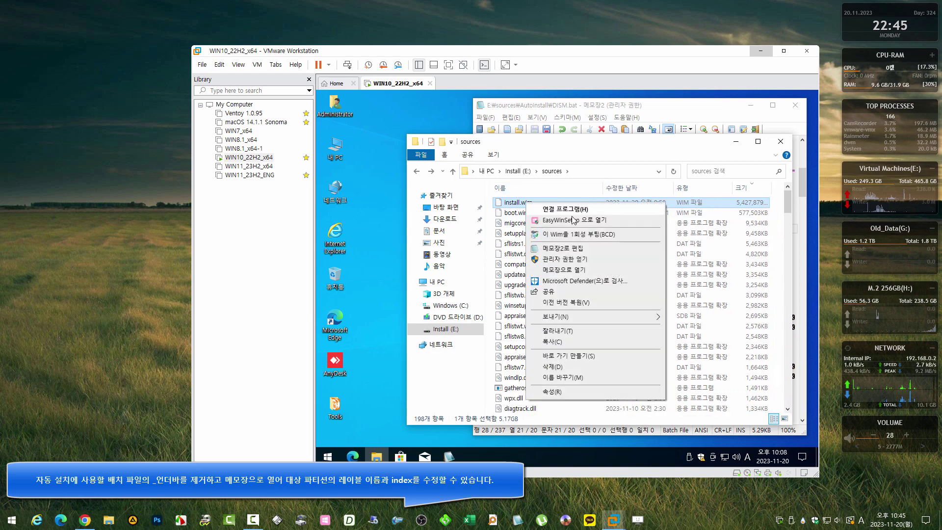
click(571, 218)
click(451, 205)
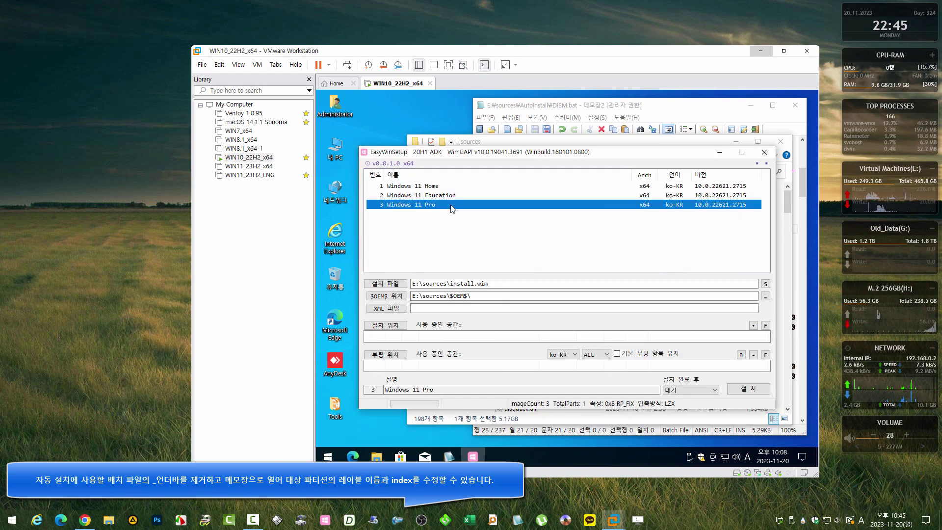
Set the index value in DISM.bat to 3, save the file, and close EasyWinSetup and Notepad2
click(619, 107)
drag(534, 239, 531, 240)
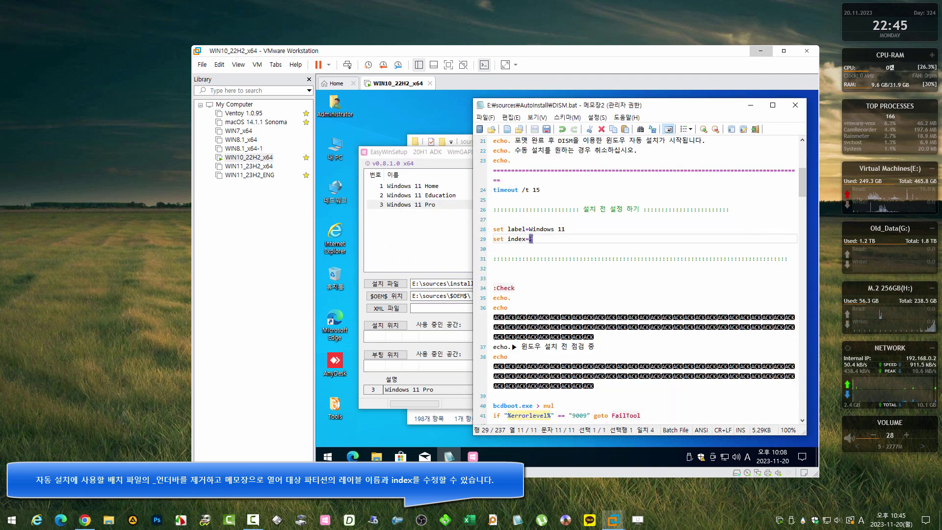
text(3)
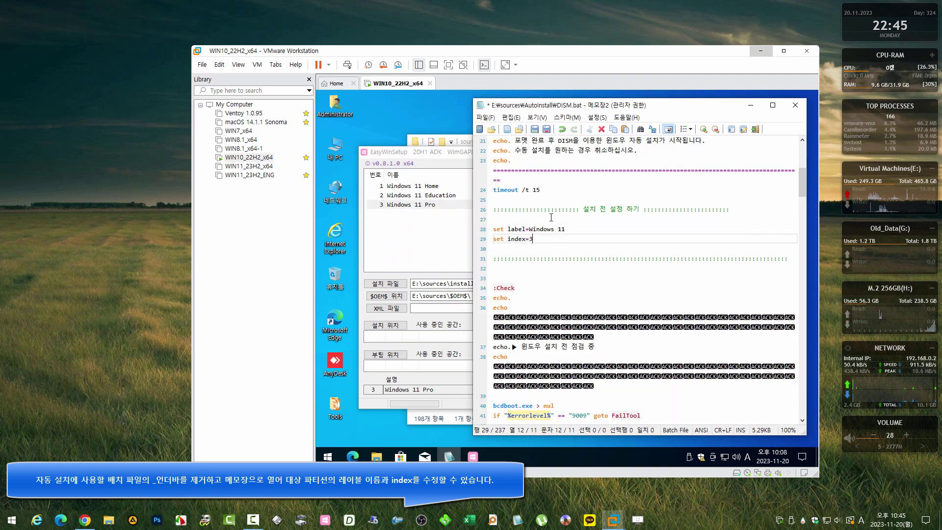
click(534, 130)
click(441, 230)
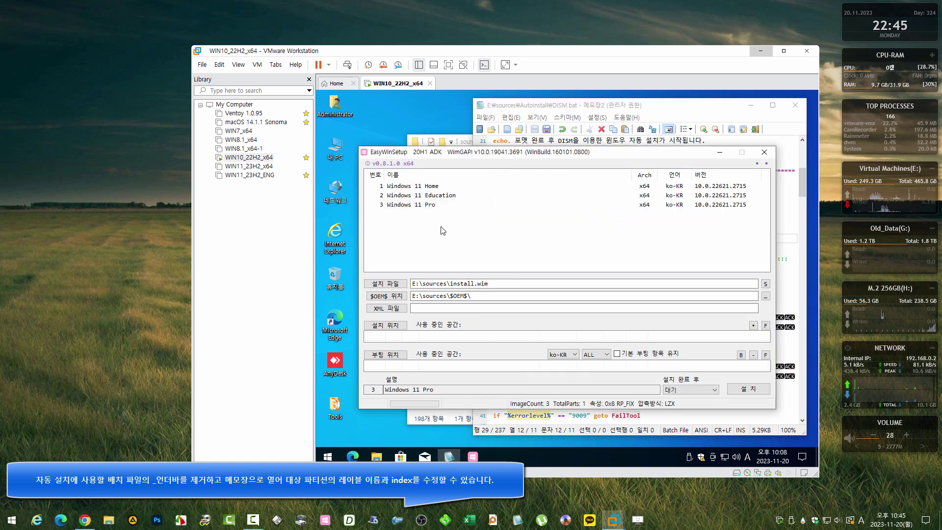
click(761, 153)
click(789, 111)
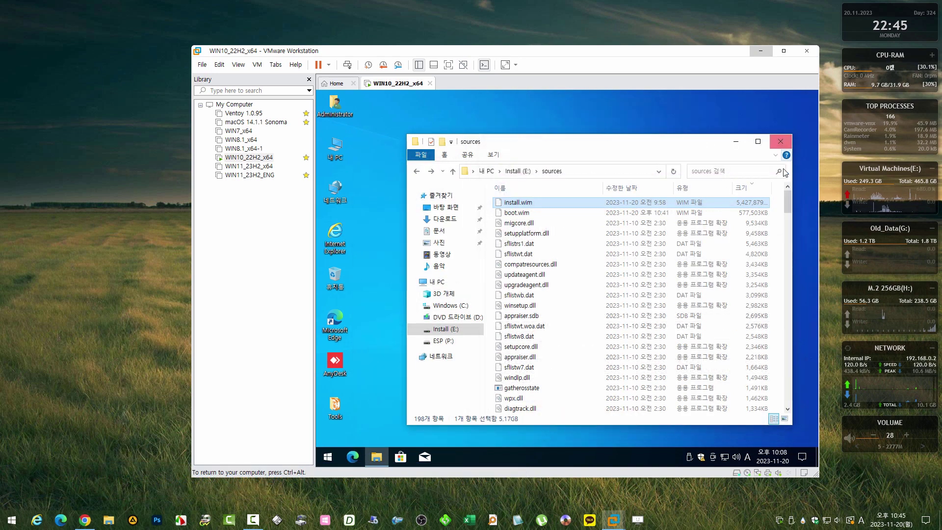
Set boot.wim in the sources folder for a one-time BCD boot and confirm the immediate restart
right_click(557, 218)
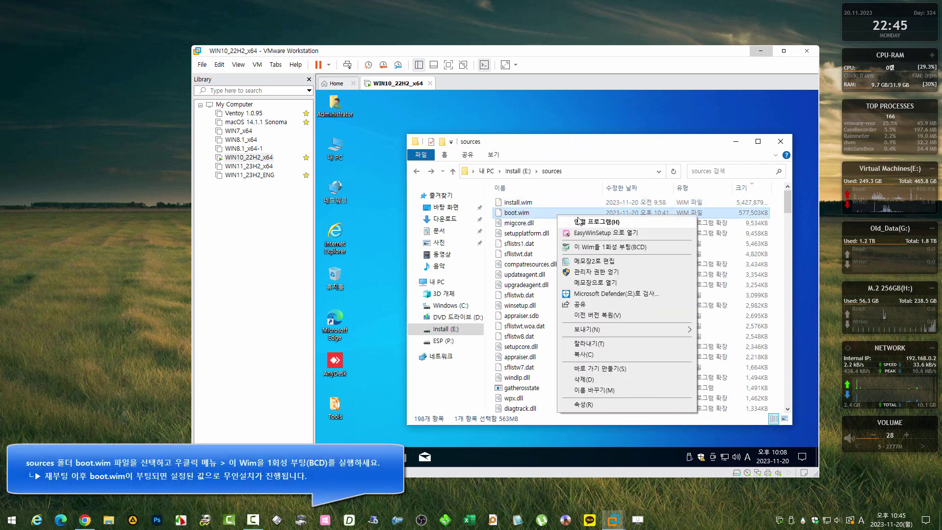
click(652, 249)
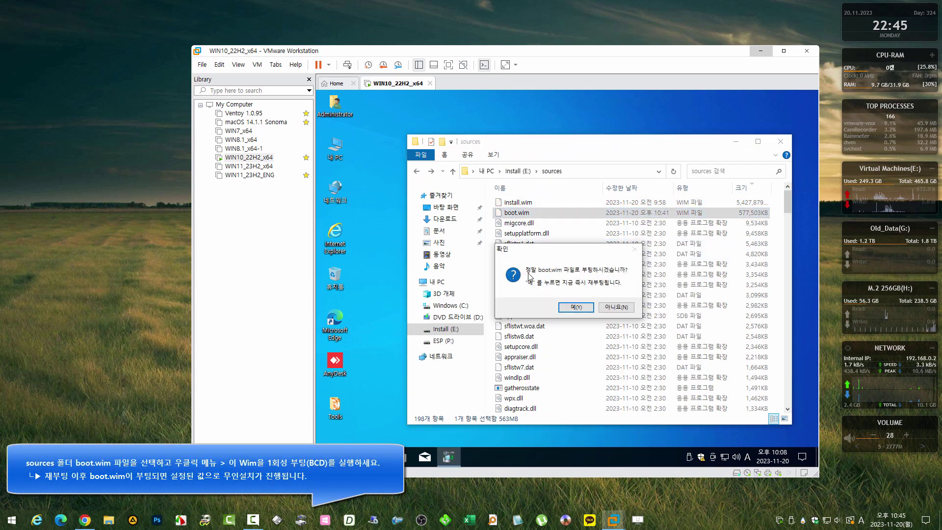
click(576, 308)
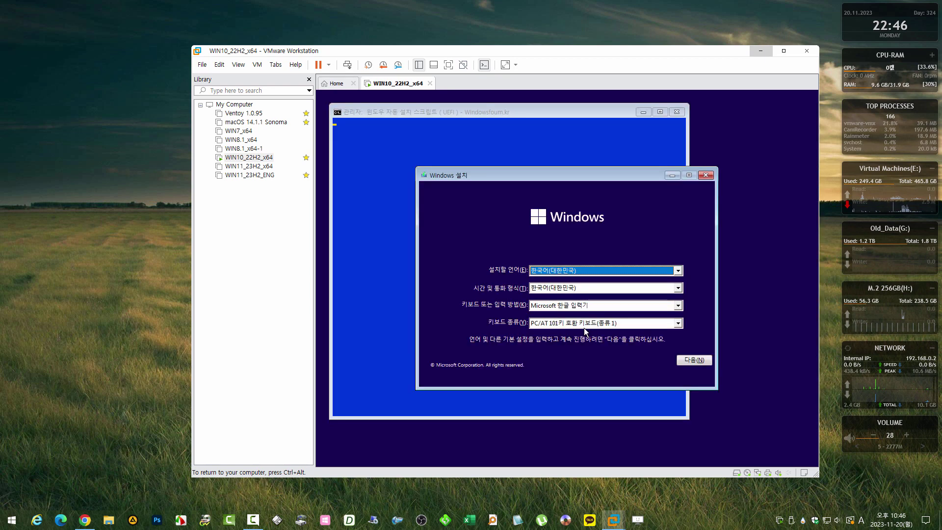
Bring the automatic installation script window in front of Windows Setup and display the LaunchBar's tools
click(664, 181)
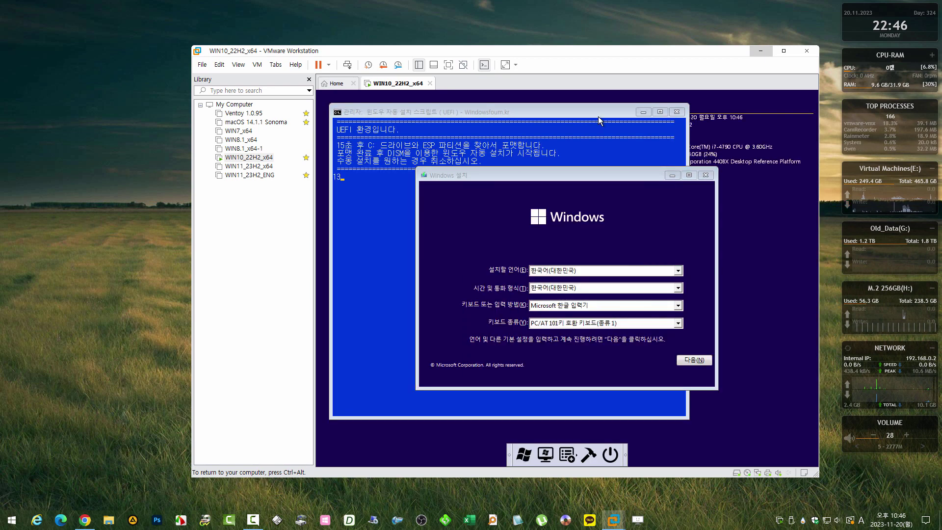
drag(598, 116, 648, 132)
drag(656, 129, 655, 129)
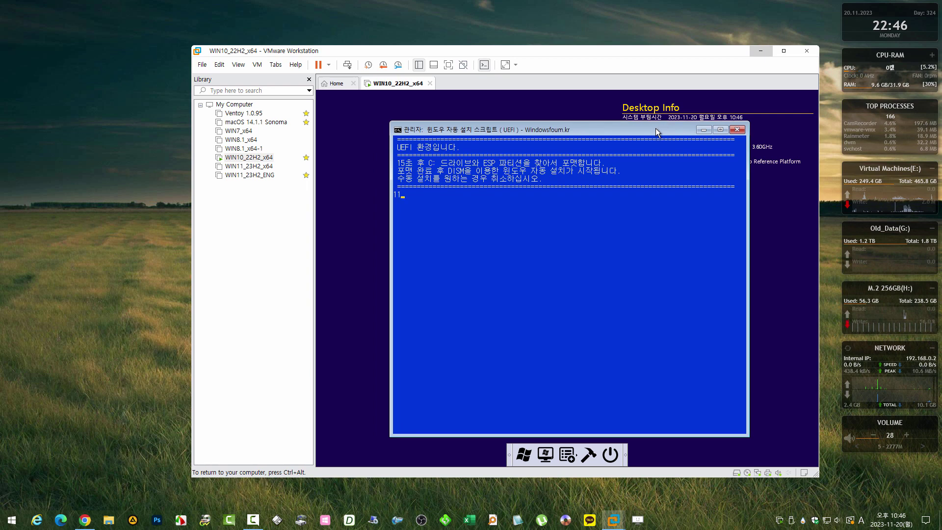
click(587, 456)
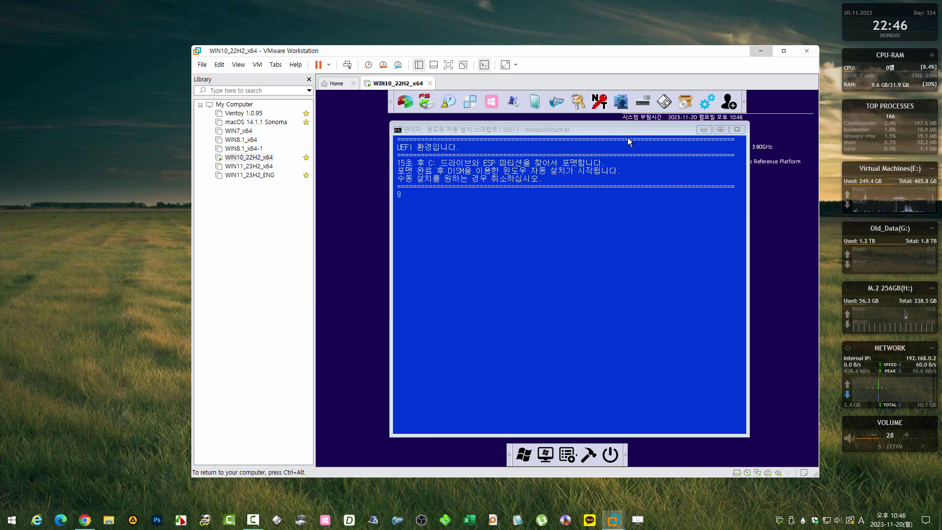
drag(619, 131, 616, 131)
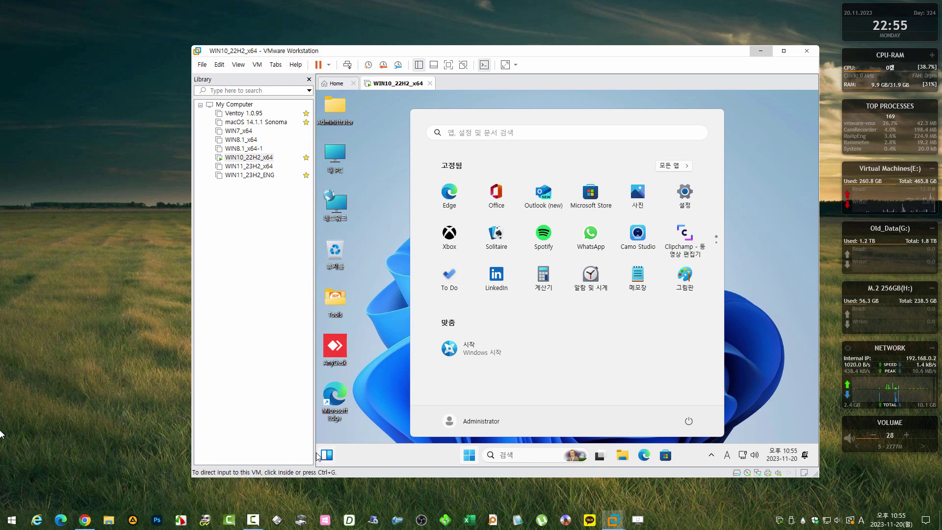
Run W11ClassicMenu from the Tools folder, enable the classic context menu style with an Explorer restart, and close both windows
click(376, 225)
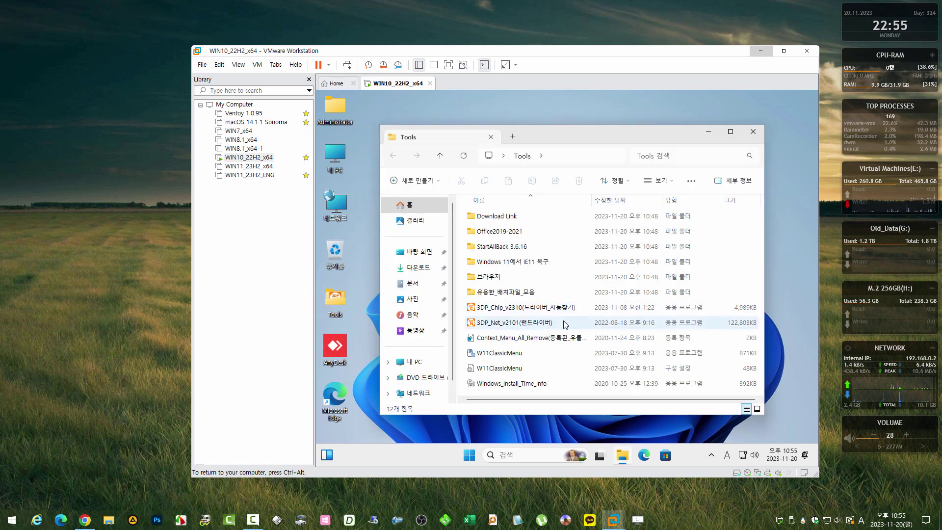
double_click(503, 353)
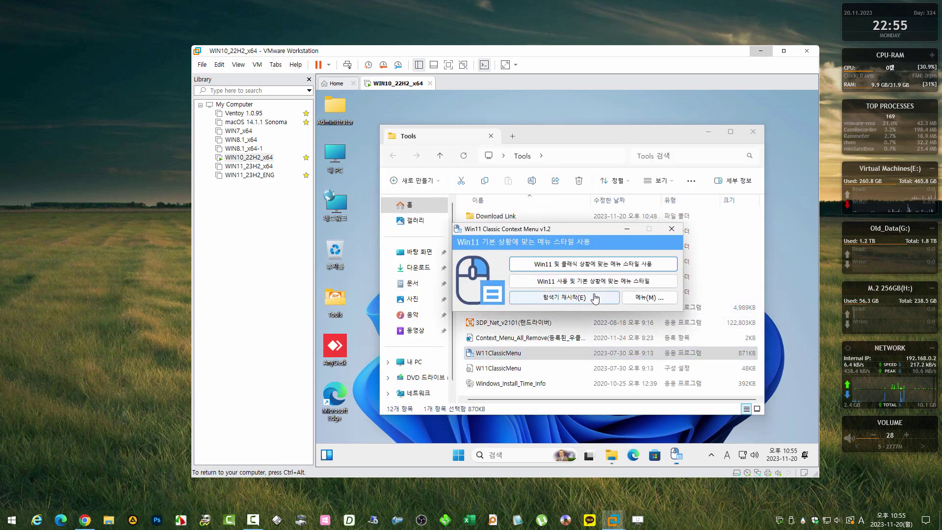
click(616, 271)
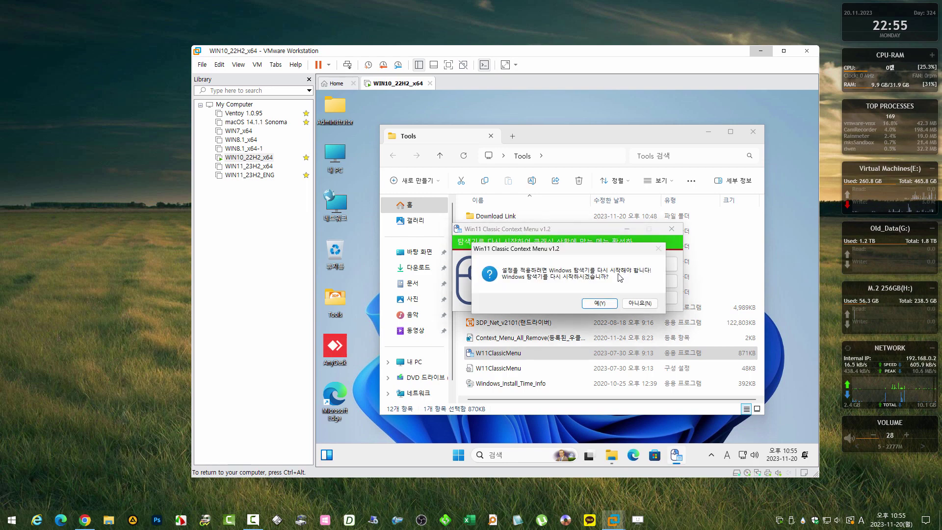
click(597, 300)
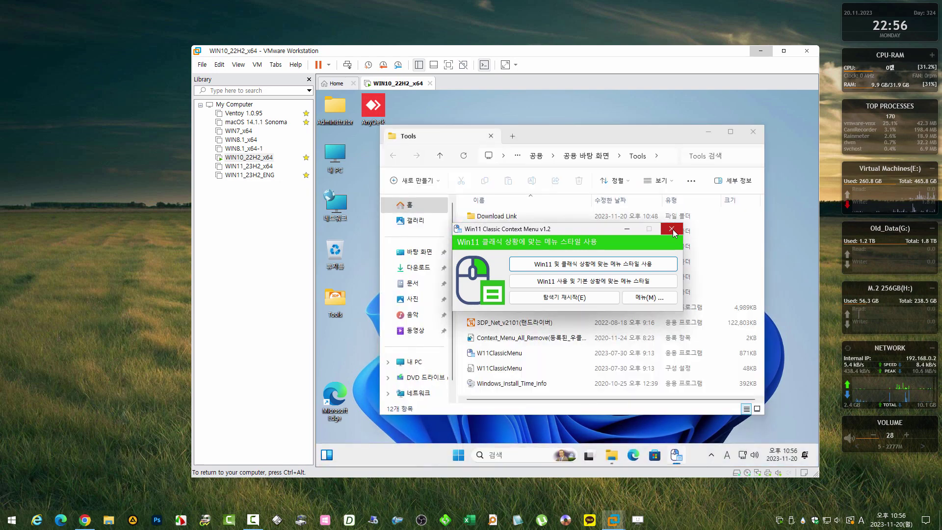
click(672, 230)
click(753, 133)
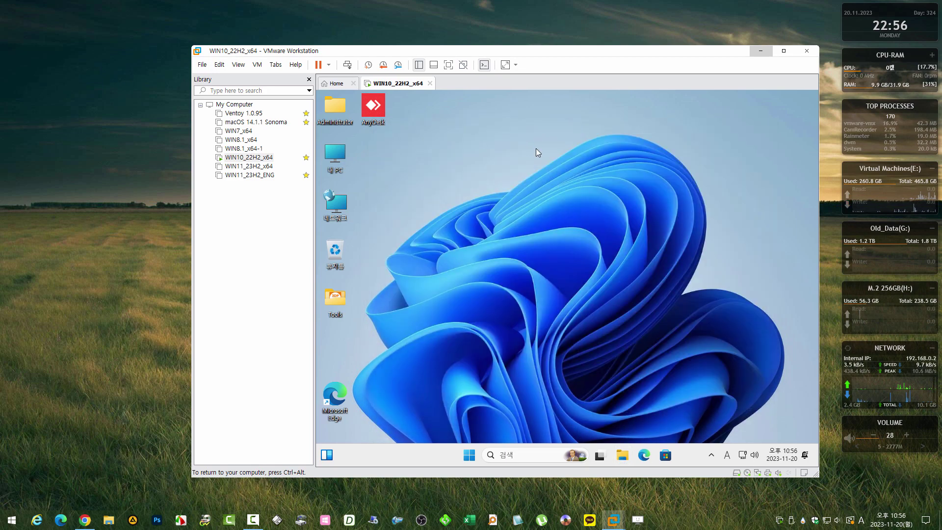
Switch the desktop to small icons and sort them by name
right_click(536, 148)
mouse_move(570, 153)
click(706, 177)
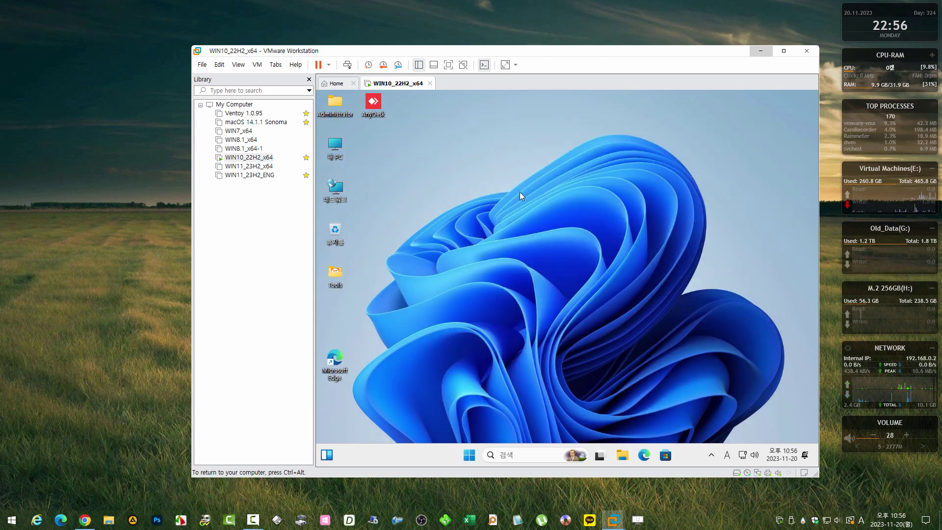
right_click(476, 152)
mouse_move(504, 162)
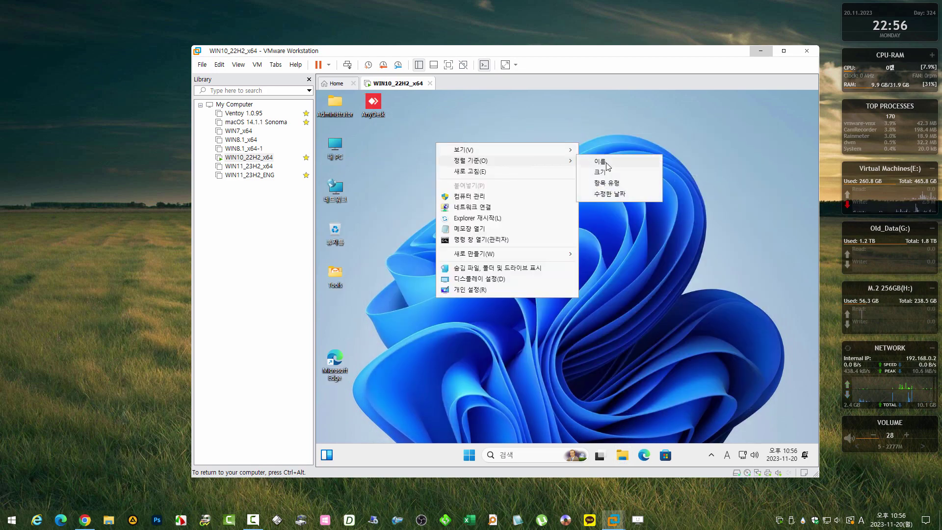
click(608, 164)
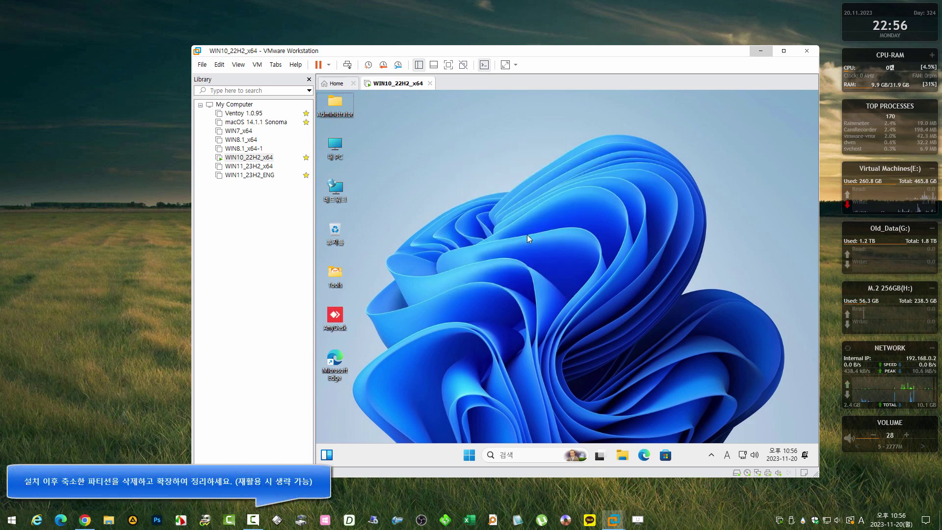
Open Disk Management with diskmgmt.msc and delete the Install (D:) volume on Disk 0
key(super+r)
text(diskmgmt.msc)
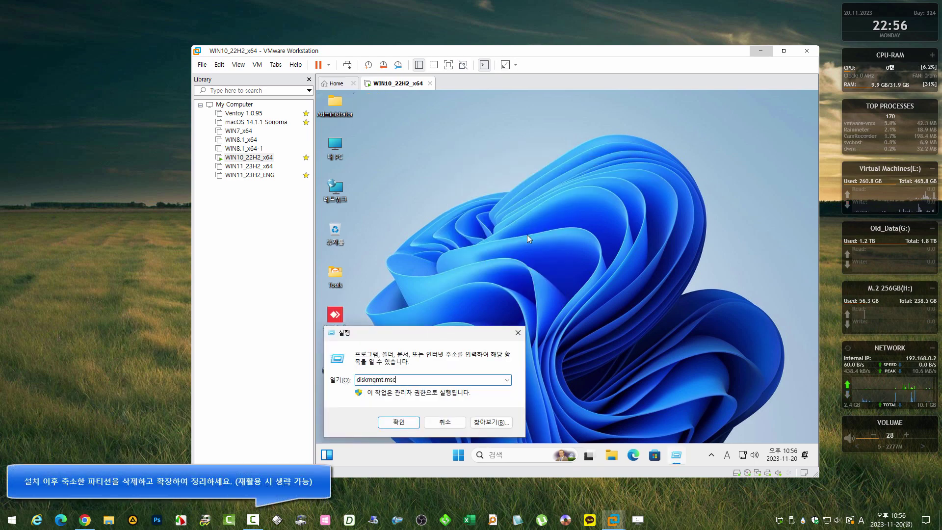
key(Return)
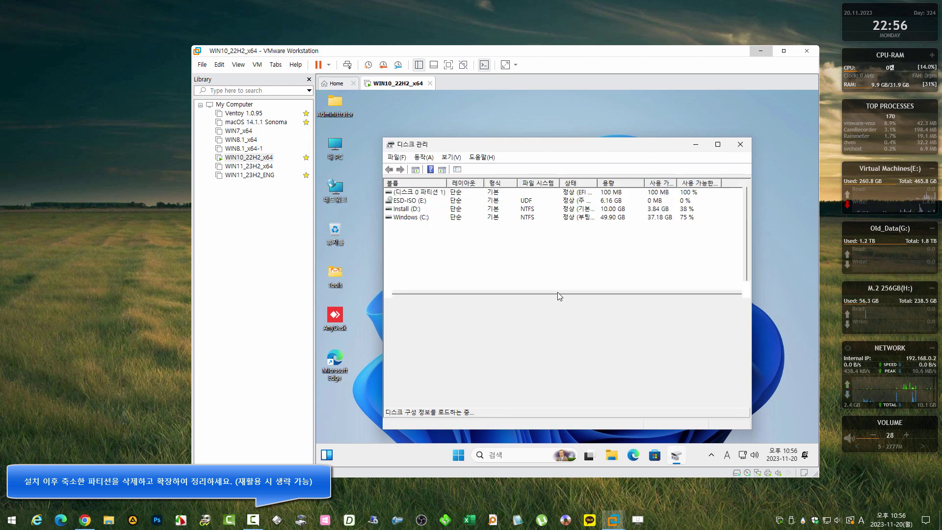
click(645, 328)
right_click(660, 328)
click(696, 286)
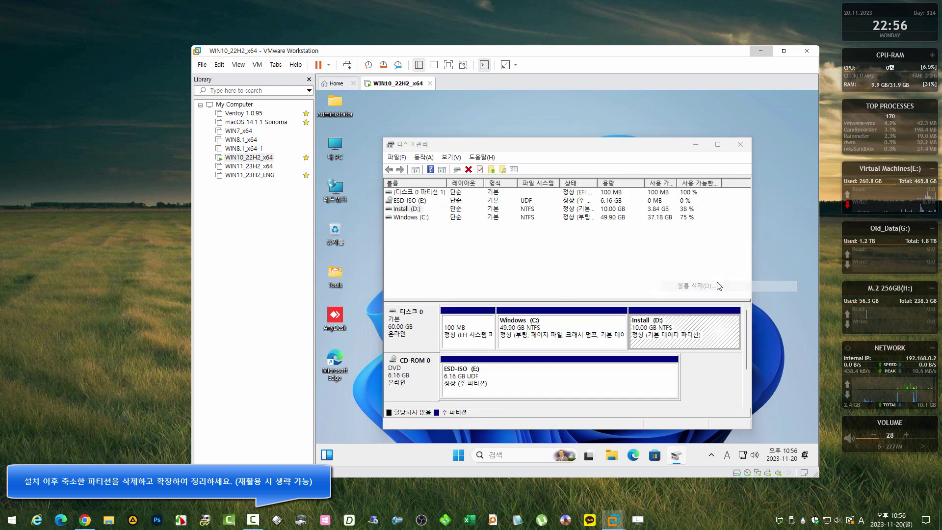
click(604, 308)
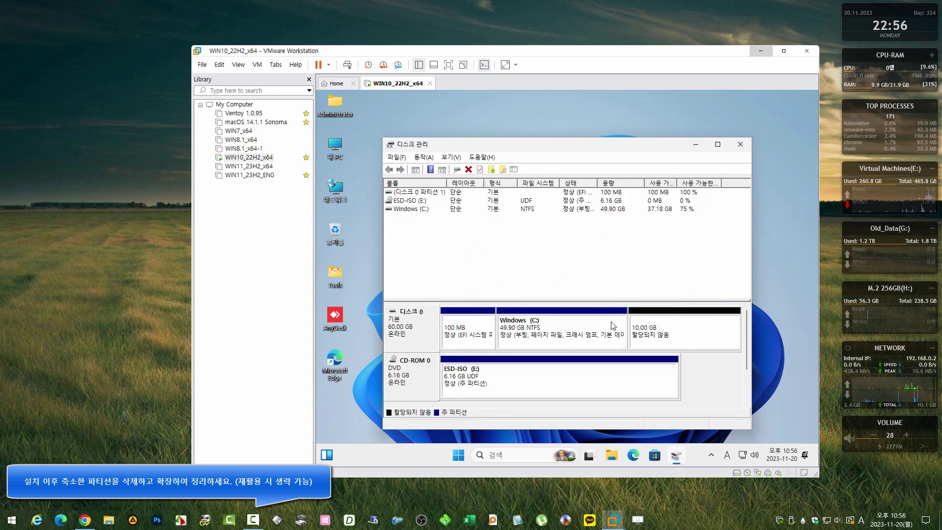
Extend the Windows (C:) volume with all of the adjacent unallocated space and close Disk Management
right_click(612, 325)
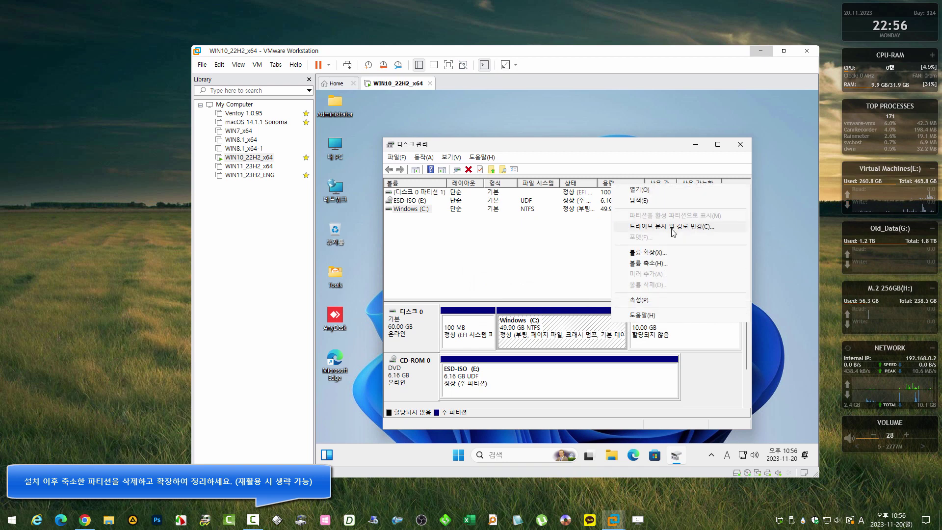
click(593, 325)
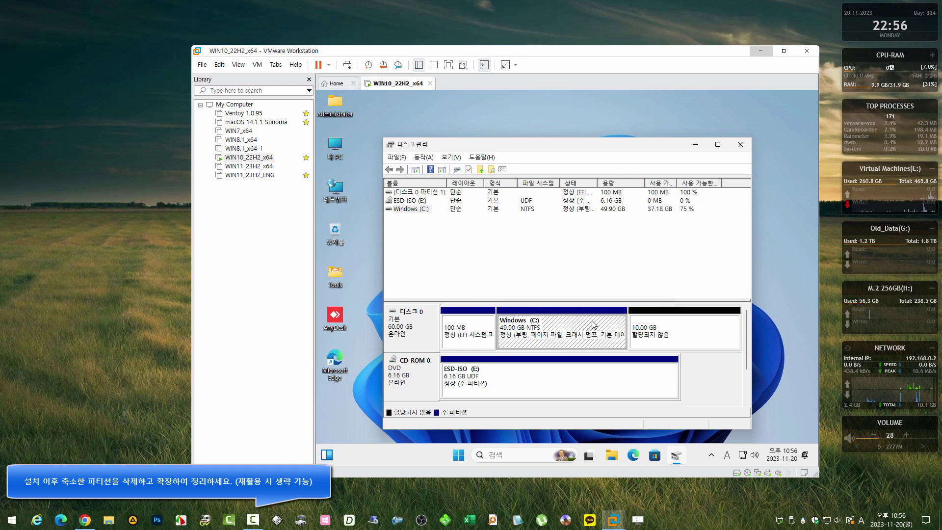
right_click(593, 324)
click(648, 259)
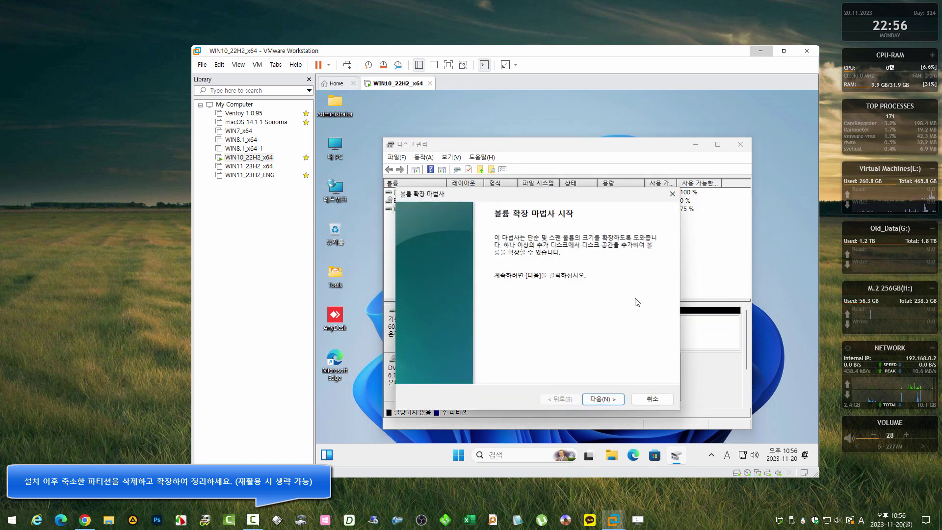
click(603, 398)
click(608, 400)
click(611, 401)
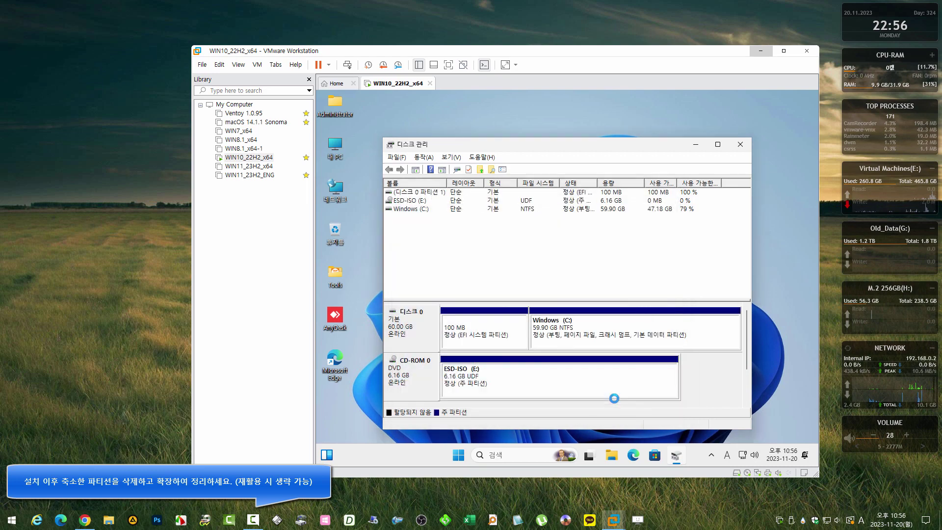
click(659, 324)
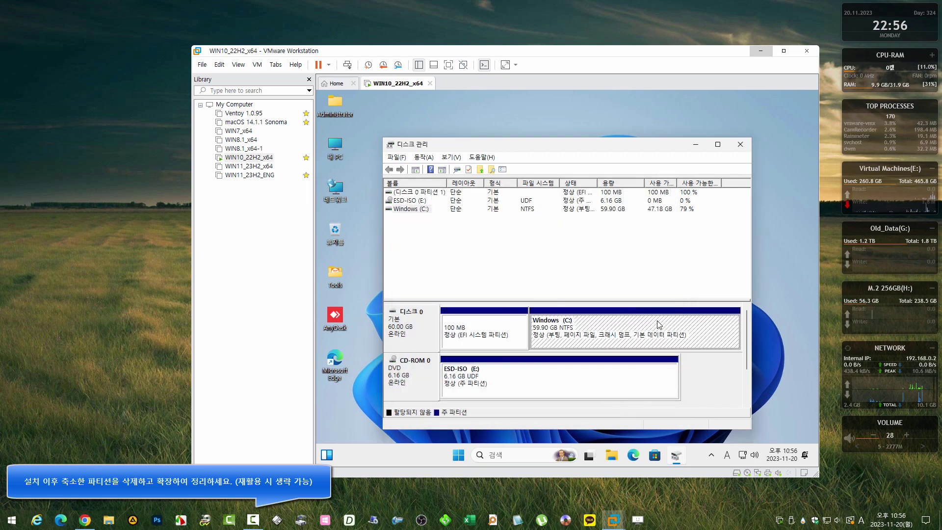
click(740, 144)
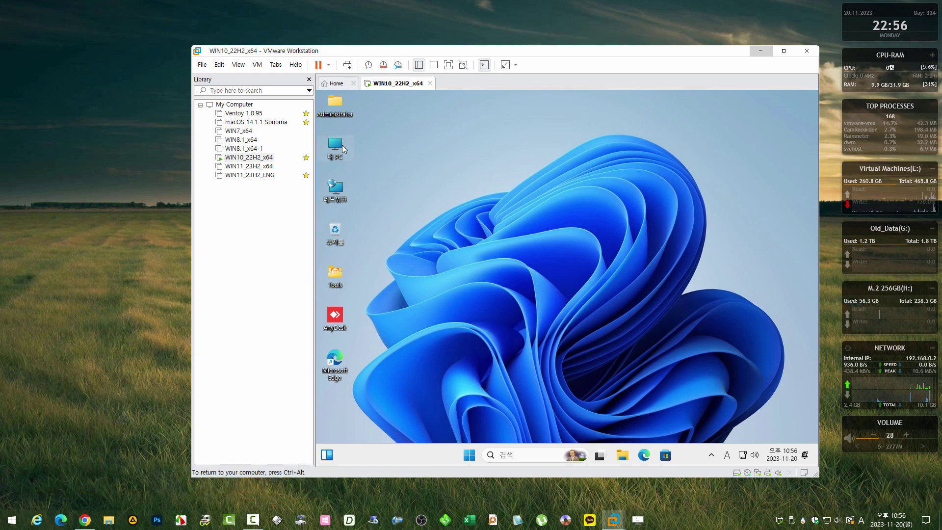
Open the Windows (C:) drive's properties from This PC to check its label and capacity
click(597, 234)
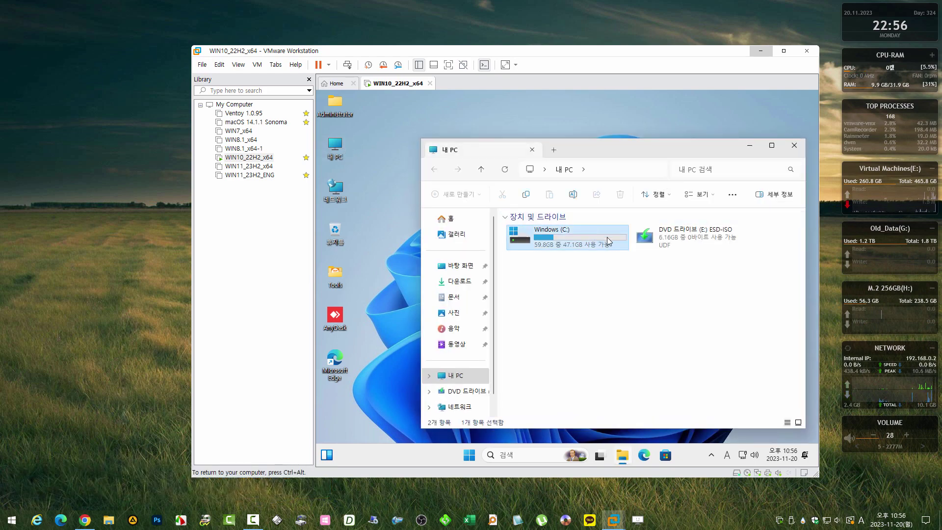
right_click(608, 237)
click(652, 401)
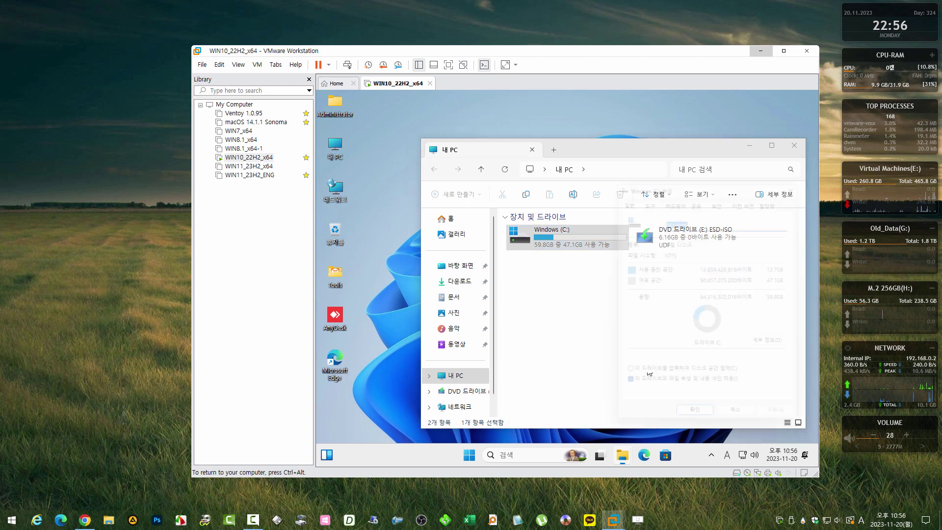
drag(743, 176, 723, 158)
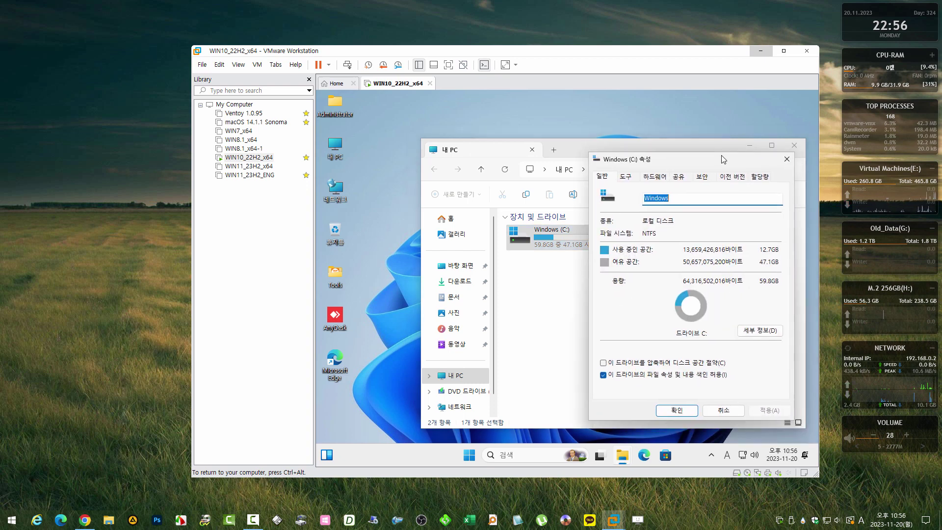